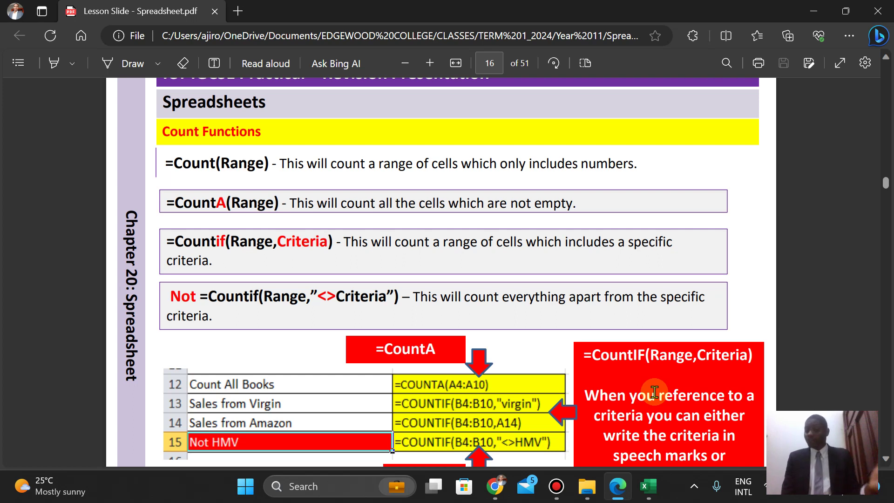
- Review the lesson slides on the count functions, their exam examples, and the SUMIF function's range, criteria and sum range
{"action": "scroll", "coordinate": [654, 392], "scroll_direction": "down", "scroll_amount": 1}
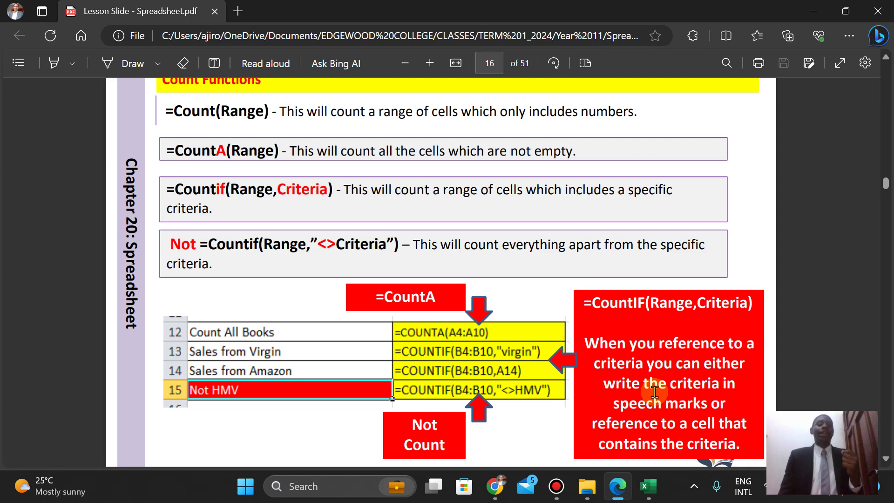
{"action": "scroll", "coordinate": [654, 392], "scroll_direction": "down", "scroll_amount": 5}
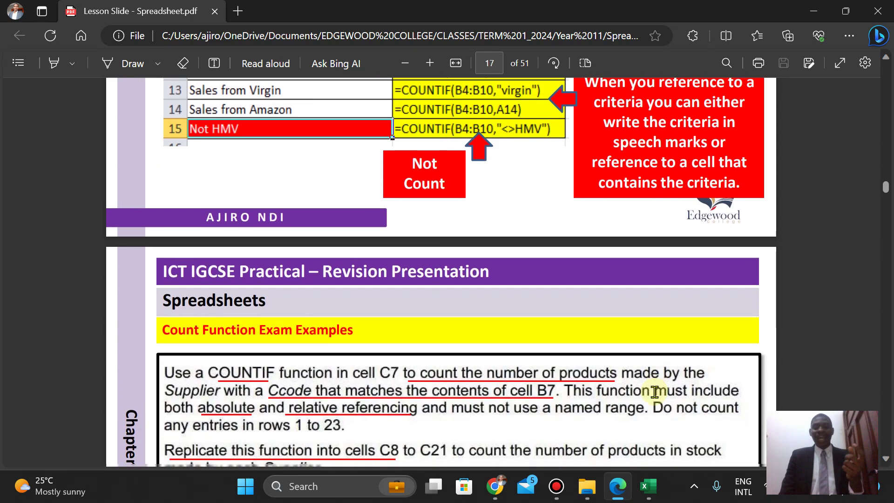
{"action": "scroll", "coordinate": [654, 392], "scroll_direction": "down", "scroll_amount": 9}
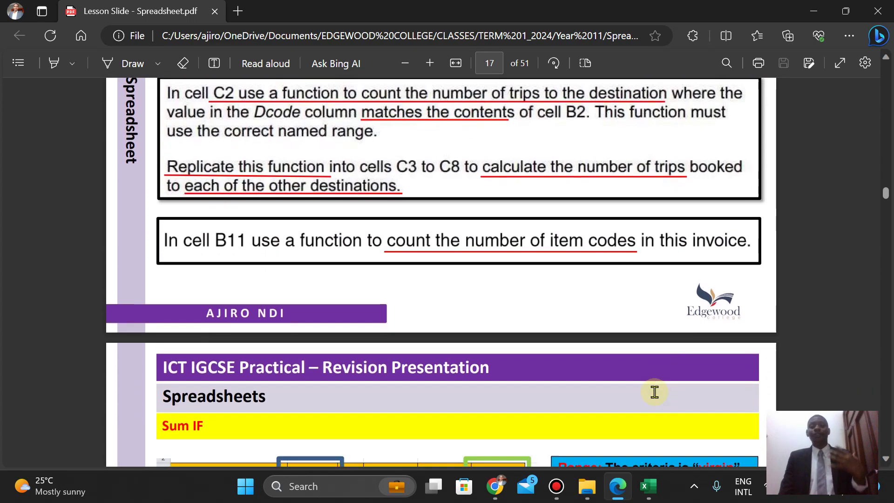
{"action": "scroll", "coordinate": [653, 392], "scroll_direction": "down", "scroll_amount": 7}
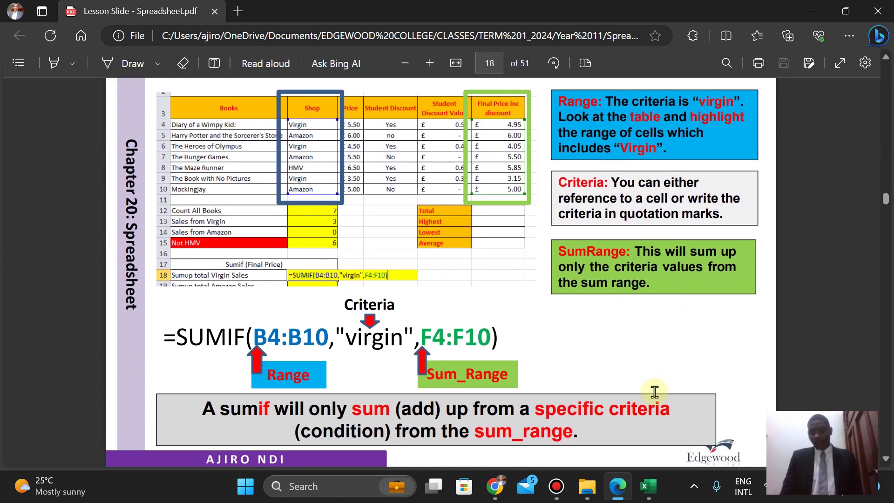
{"action": "scroll", "coordinate": [654, 393], "scroll_direction": "down", "scroll_amount": 1}
{"action": "scroll", "coordinate": [654, 393], "scroll_direction": "up", "scroll_amount": 2}
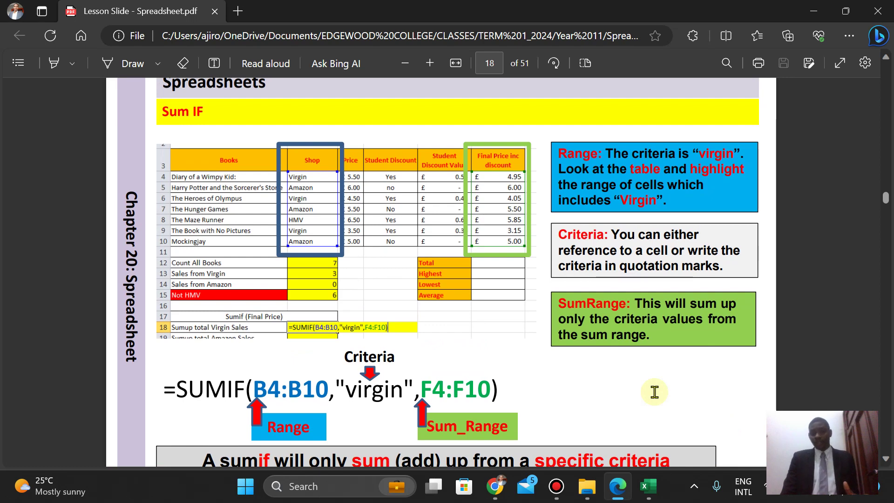
{"action": "scroll", "coordinate": [654, 392], "scroll_direction": "down", "scroll_amount": 1}
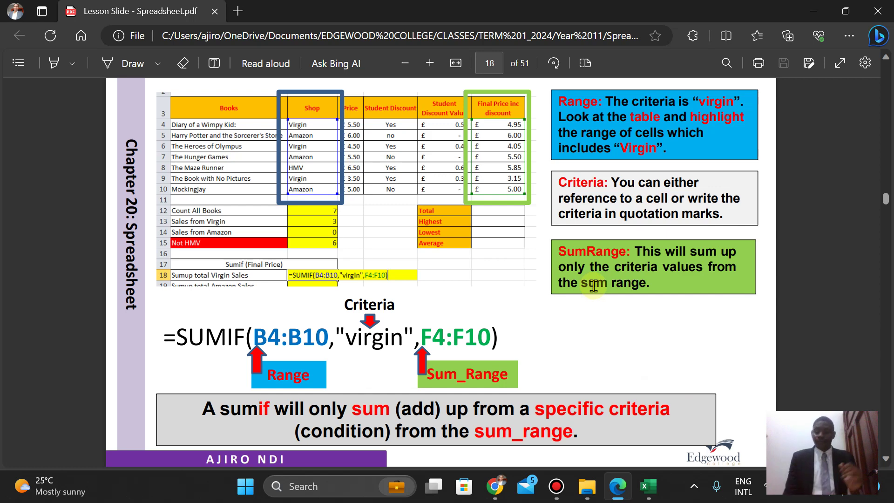
{"action": "scroll", "coordinate": [593, 285], "scroll_direction": "down", "scroll_amount": 5}
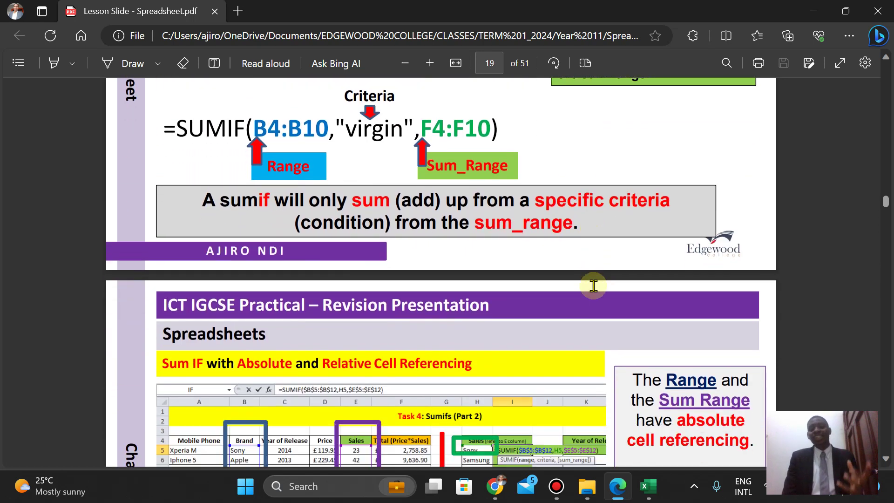
{"action": "scroll", "coordinate": [594, 286], "scroll_direction": "up", "scroll_amount": 1}
{"action": "scroll", "coordinate": [594, 286], "scroll_direction": "up", "scroll_amount": 1}
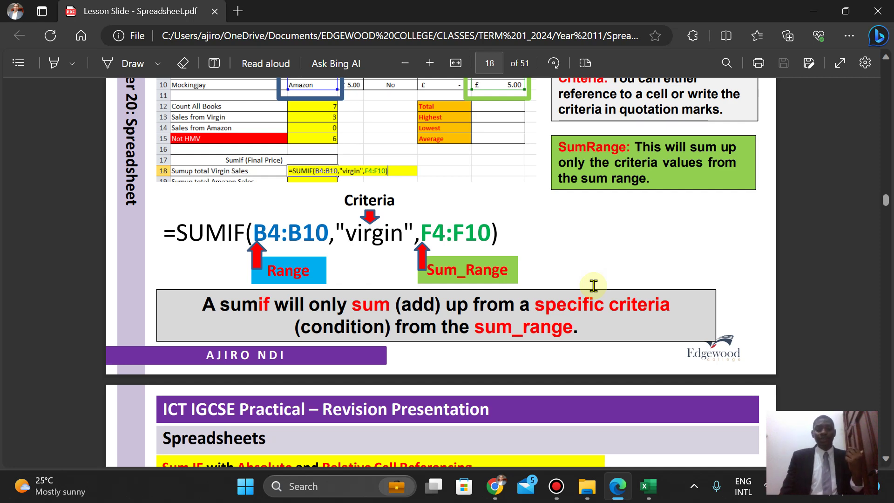
- Review the slides on SUMIF with absolute and relative cell referencing and on the AVERAGEIF function
{"action": "scroll", "coordinate": [593, 285], "scroll_direction": "down", "scroll_amount": 1}
{"action": "scroll", "coordinate": [593, 285], "scroll_direction": "down", "scroll_amount": 7}
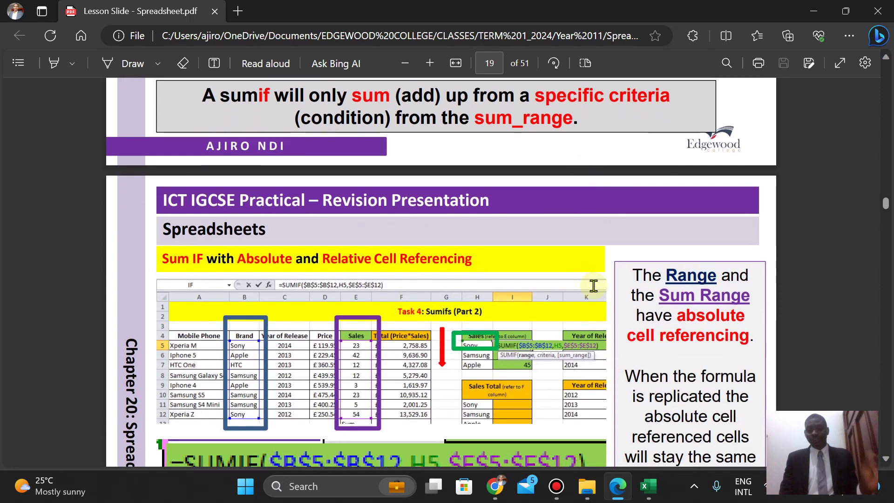
{"action": "scroll", "coordinate": [594, 285], "scroll_direction": "down", "scroll_amount": 1}
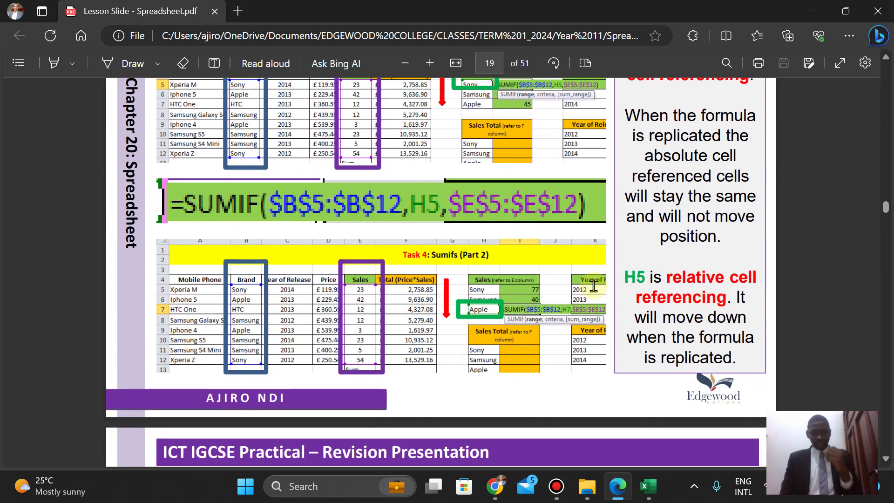
{"action": "scroll", "coordinate": [594, 285], "scroll_direction": "down", "scroll_amount": 9}
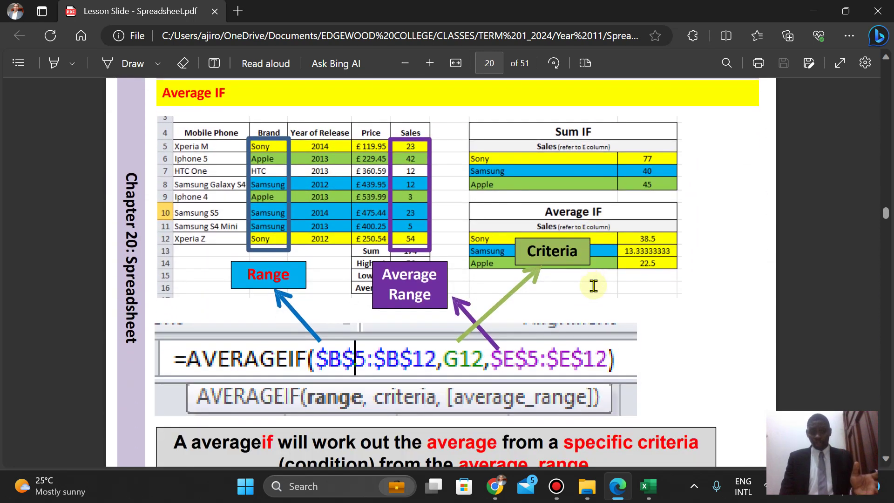
{"action": "scroll", "coordinate": [594, 286], "scroll_direction": "down", "scroll_amount": 1}
{"action": "scroll", "coordinate": [593, 285], "scroll_direction": "up", "scroll_amount": 2}
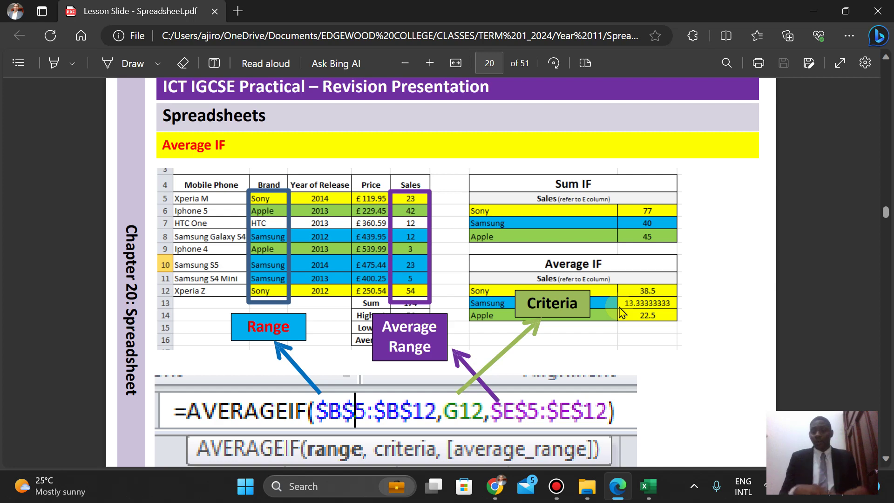
- Switch to the Donate_AN017_2023 workbook in Excel and define the name country for the Donations table's Country entries in B29:B115
{"action": "left_click", "coordinate": [648, 486]}
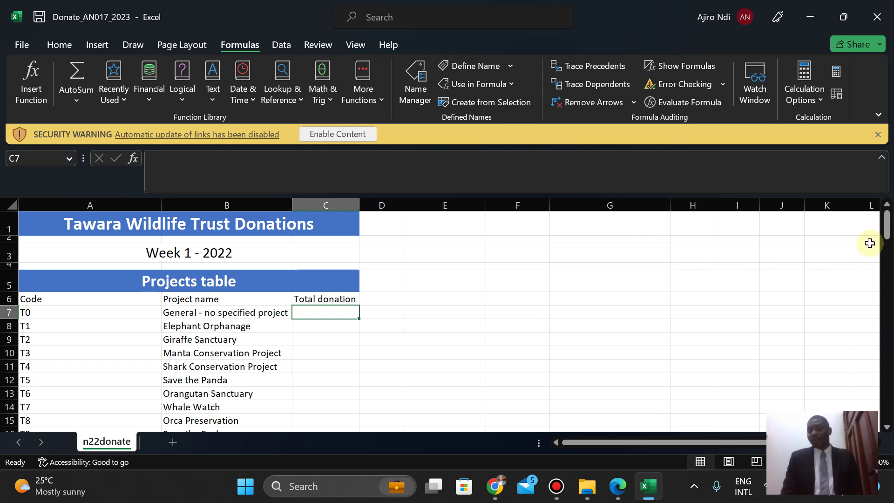
{"action": "left_click", "coordinate": [889, 231]}
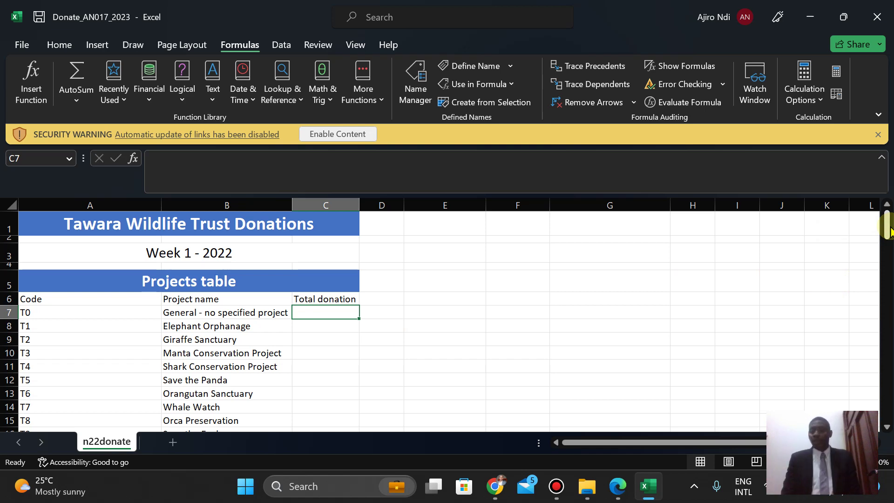
{"action": "left_click_drag", "start_coordinate": [889, 231], "coordinate": [889, 275]}
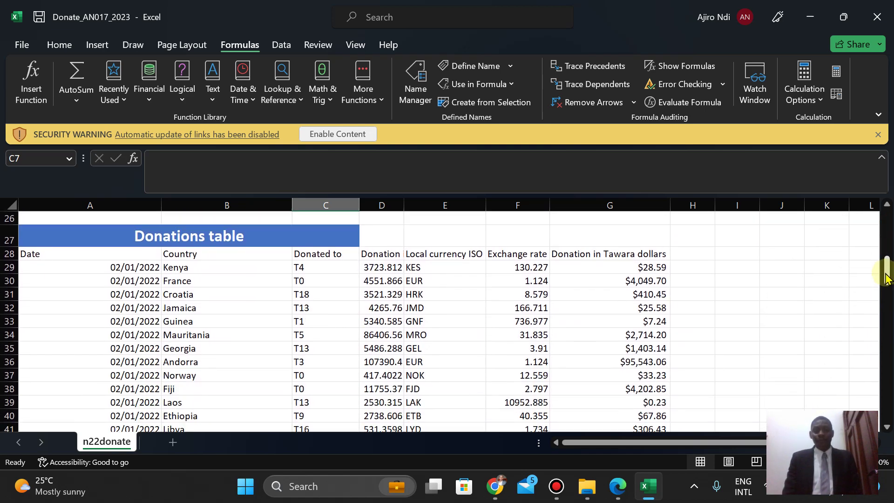
{"action": "left_click", "coordinate": [231, 272]}
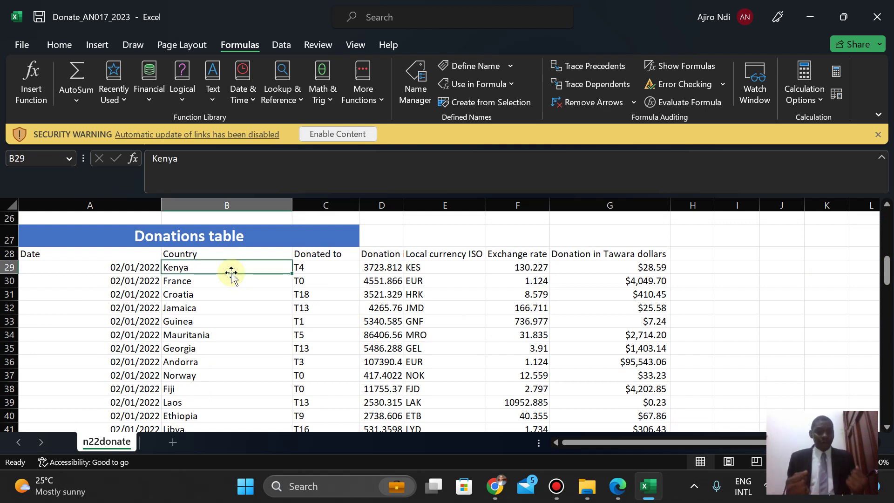
{"action": "key", "text": "ctrl+shift+Down"}
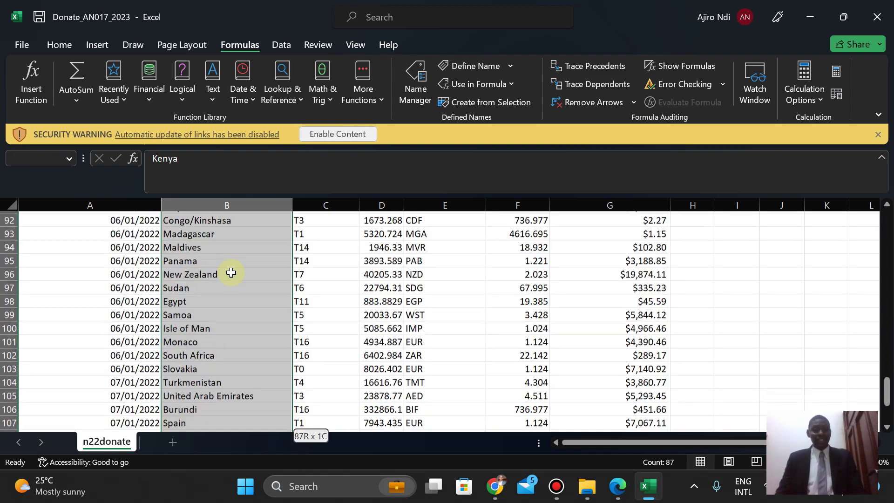
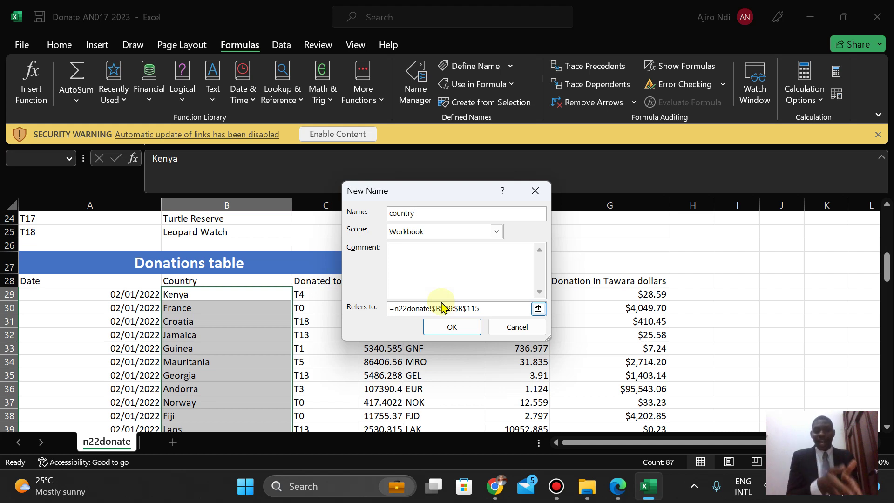
{"action": "left_click", "coordinate": [451, 326]}
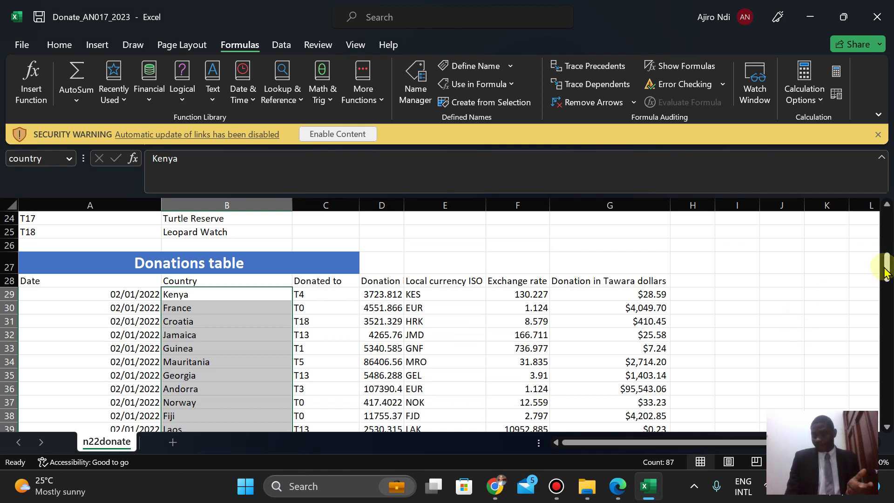
- Begin a COUNTIF formula in cell C7 with the named range country, and inspect the cells it references
{"action": "left_click_drag", "start_coordinate": [885, 270], "coordinate": [887, 228]}
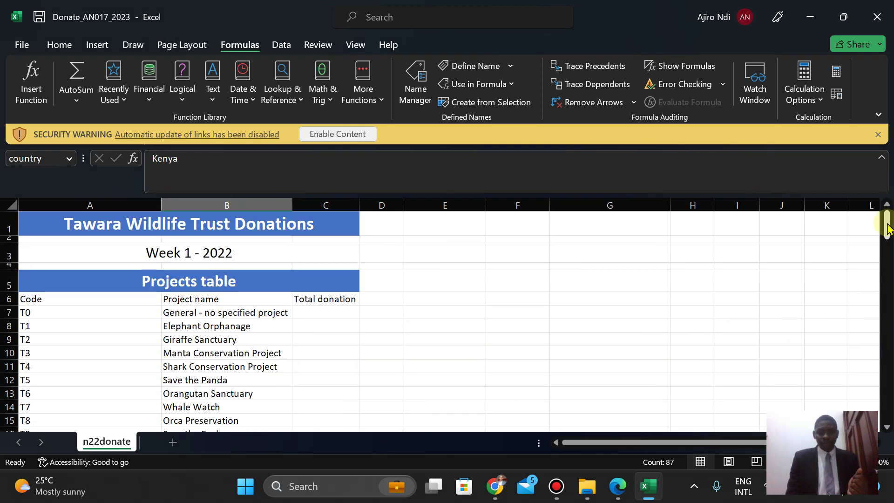
{"action": "left_click", "coordinate": [312, 317]}
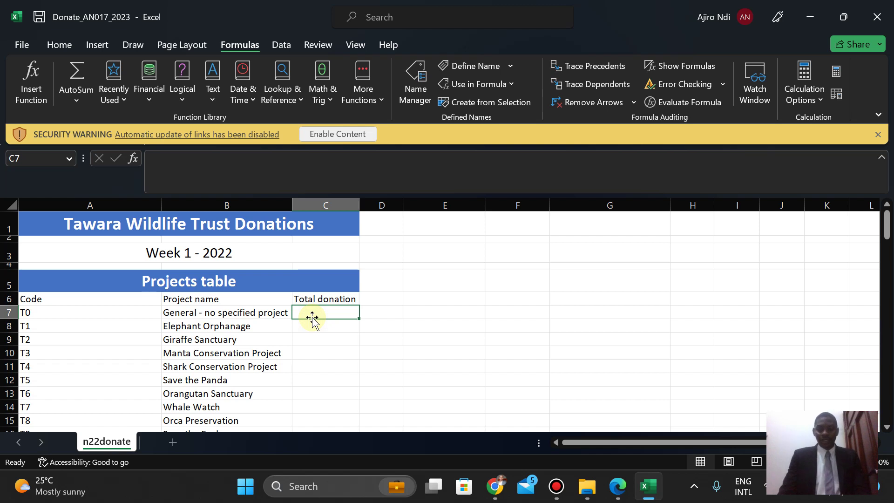
{"action": "type", "text": "=cou"}
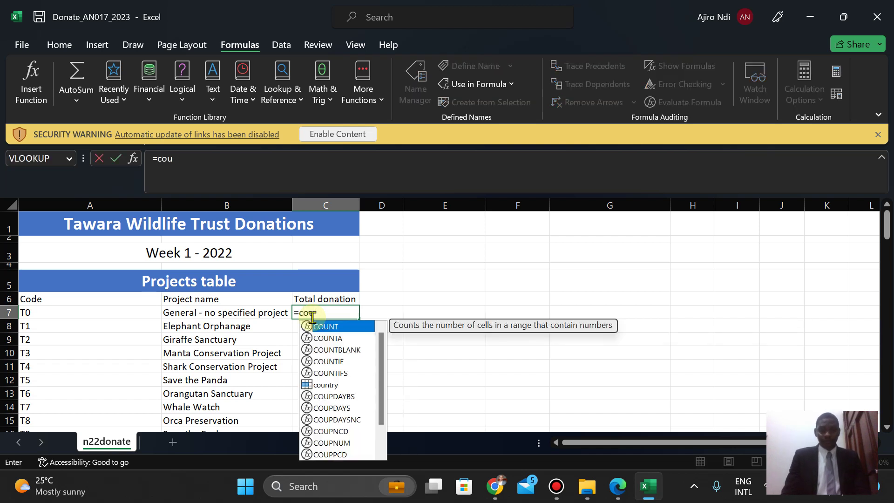
{"action": "left_click", "coordinate": [330, 363]}
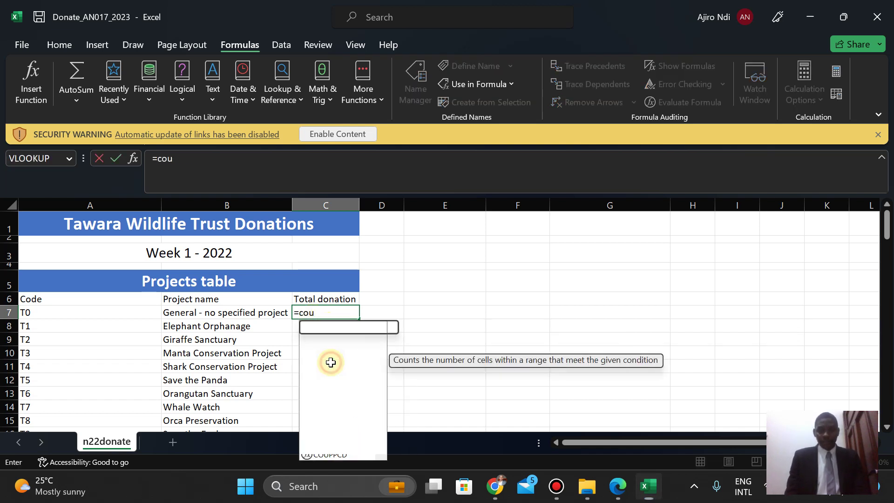
{"action": "double_click", "coordinate": [331, 362]}
{"action": "type", "text": "coun"}
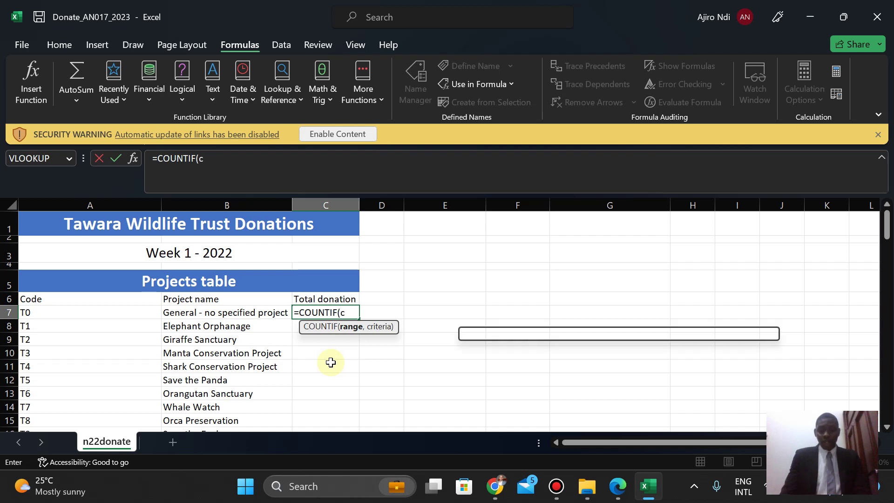
{"action": "type", "text": "t"}
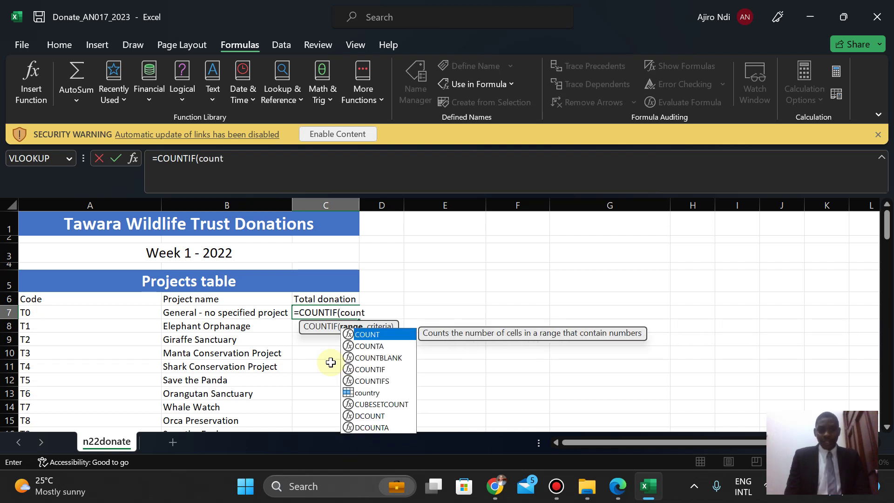
{"action": "double_click", "coordinate": [358, 394]}
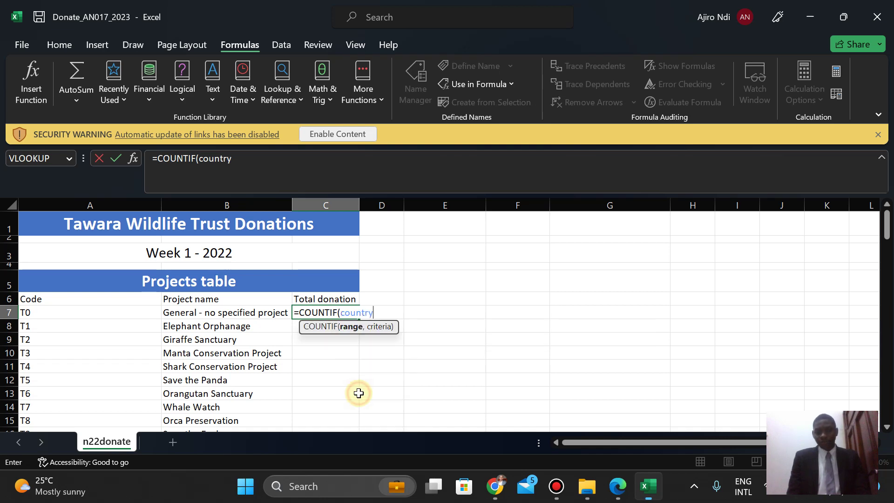
{"action": "left_click_drag", "start_coordinate": [885, 226], "coordinate": [884, 336]}
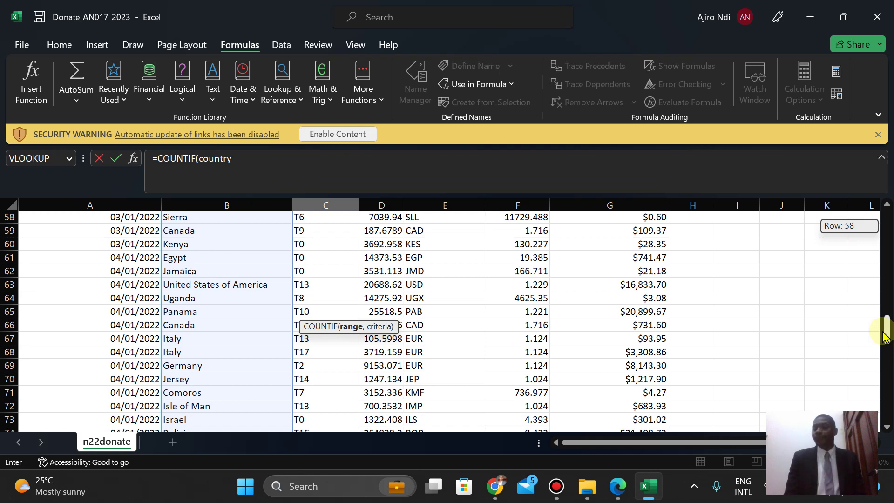
{"action": "left_click_drag", "start_coordinate": [884, 336], "coordinate": [886, 221]}
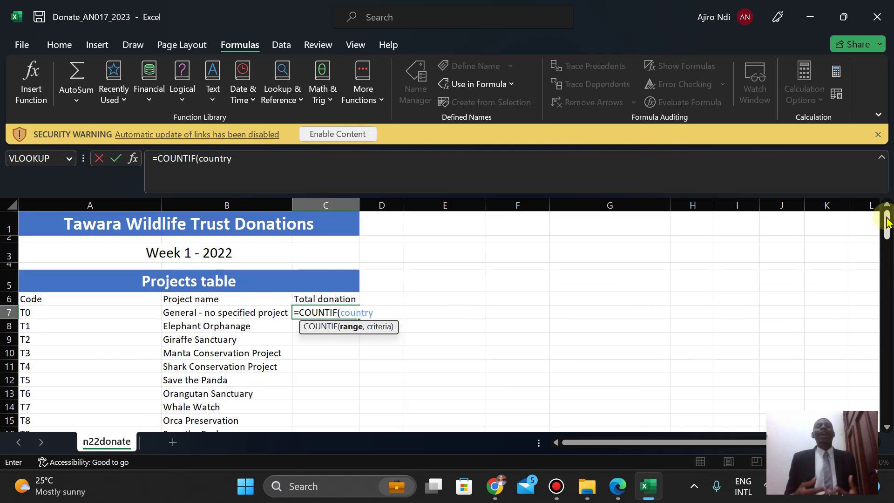
- Clear the unfinished COUNTIF formula from cell C7 and leave the cell
{"action": "key", "text": "BackSpace"}
{"action": "key", "text": "BackSpace"}
{"action": "key", "text": "BackSpace"}
{"action": "key", "text": "BackSpace"}
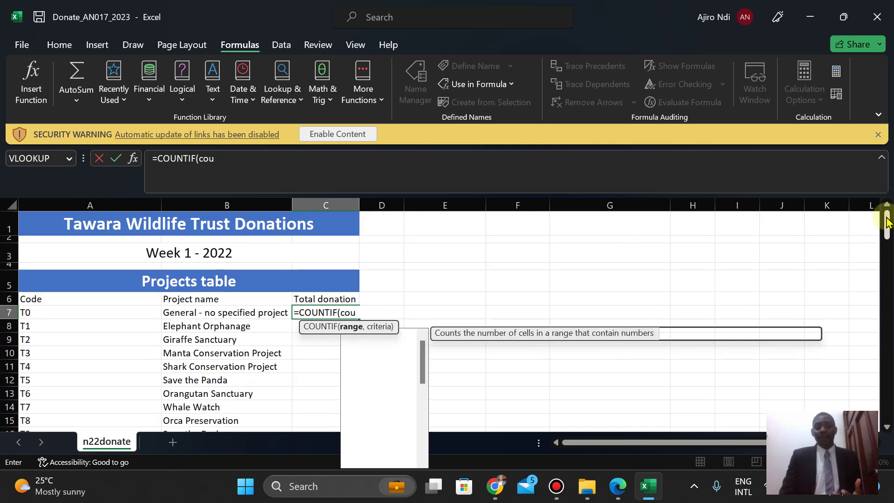
{"action": "key", "text": "BackSpace"}
{"action": "key", "text": "BackSpace"}
{"action": "key", "text": "BackSpace"}
{"action": "key", "text": "BackSpace"}
{"action": "key", "text": "BackSpace"}
{"action": "key", "text": "BackSpace"}
{"action": "key", "text": "BackSpace"}
{"action": "key", "text": "BackSpace"}
{"action": "key", "text": "BackSpace"}
{"action": "key", "text": "BackSpace"}
{"action": "key", "text": "BackSpace"}
{"action": "key", "text": "BackSpace"}
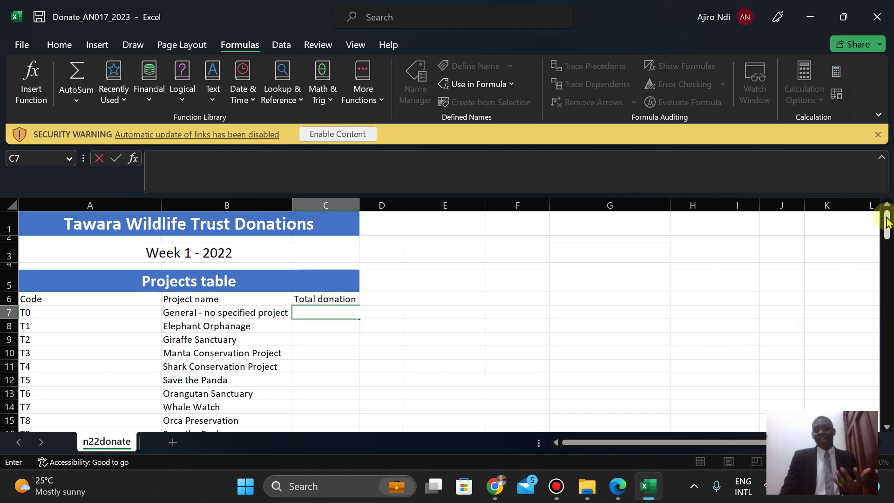
{"action": "left_click", "coordinate": [445, 377]}
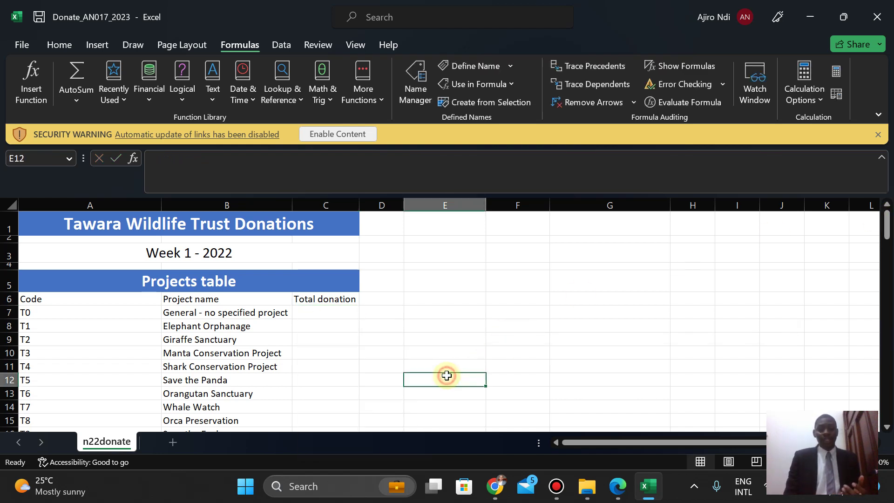
- Inspect the workbook's defined names in the Name Manager and check how the name Amount is defined
{"action": "left_click", "coordinate": [406, 97]}
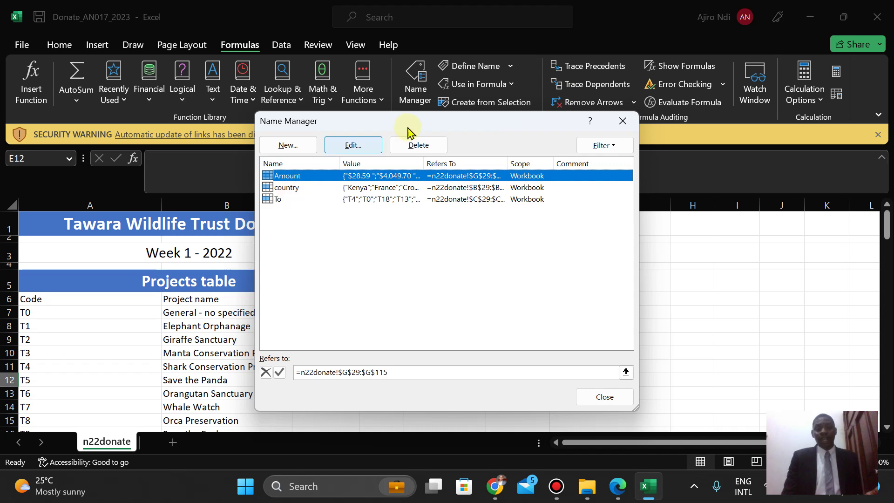
{"action": "left_click", "coordinate": [352, 145]}
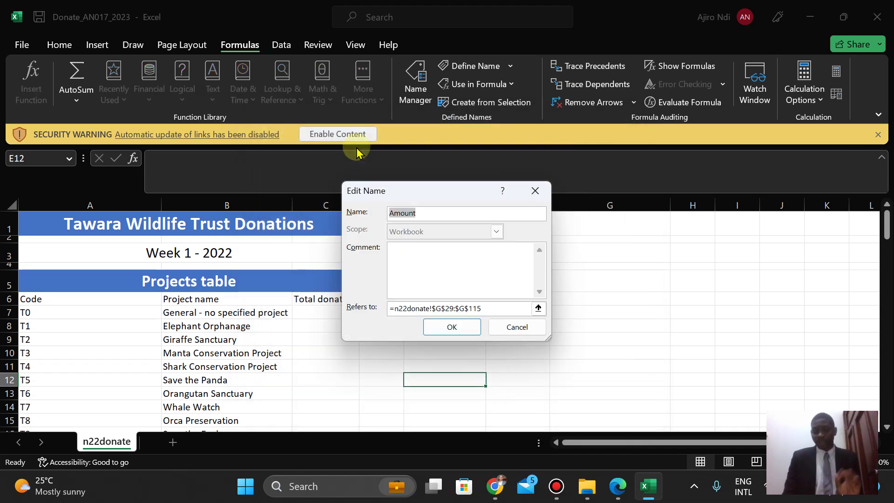
{"action": "left_click", "coordinate": [535, 188]}
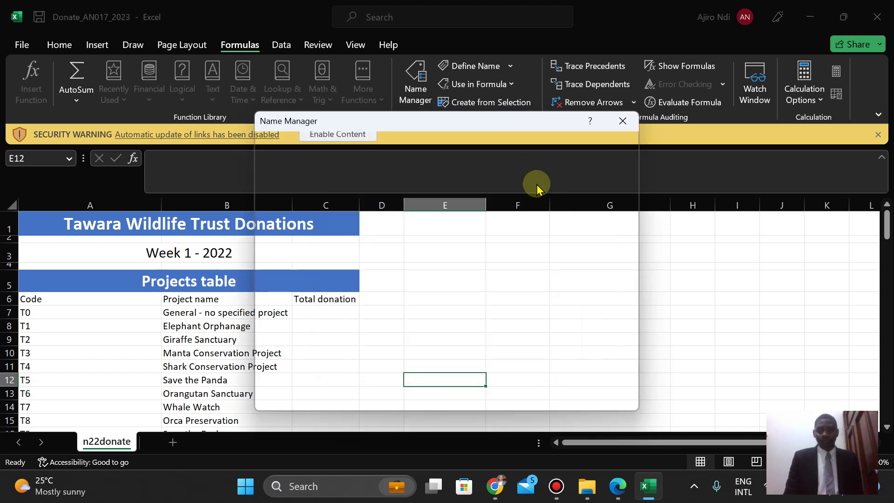
{"action": "left_click", "coordinate": [623, 121]}
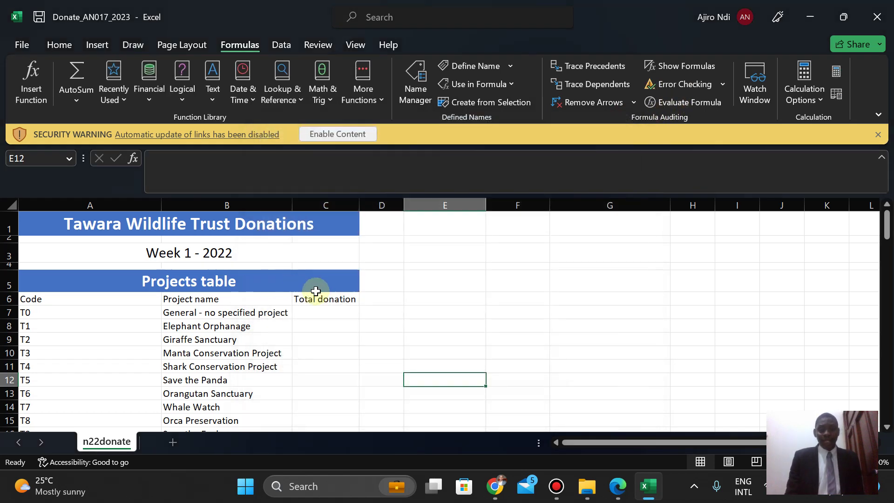
- Start a COUNTIF formula in cell C7 with the Donated to entries in C29:C115, named To, as its range
{"action": "left_click", "coordinate": [317, 313]}
{"action": "type", "text": "=co"}
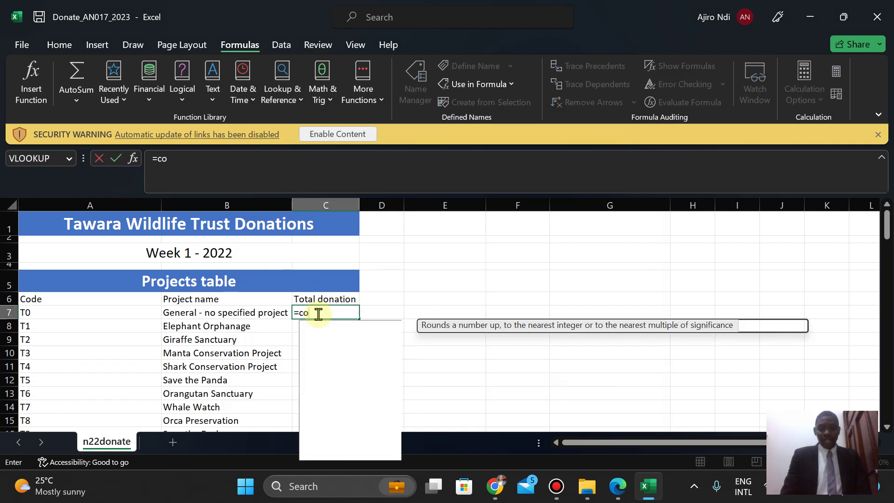
{"action": "type", "text": "unt"}
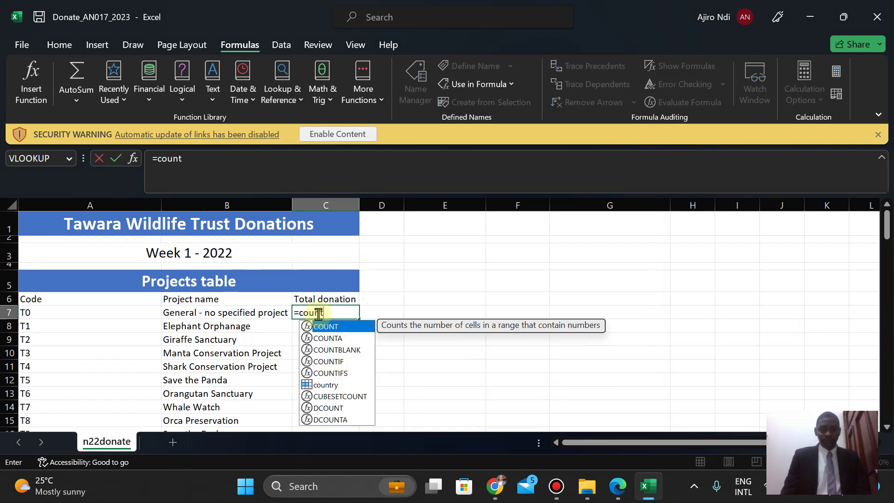
{"action": "double_click", "coordinate": [330, 362]}
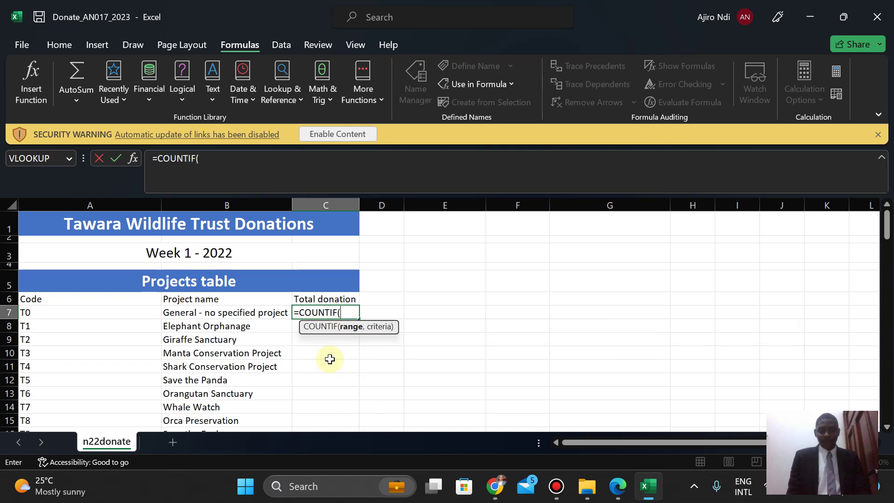
{"action": "left_click_drag", "start_coordinate": [886, 222], "coordinate": [886, 265]}
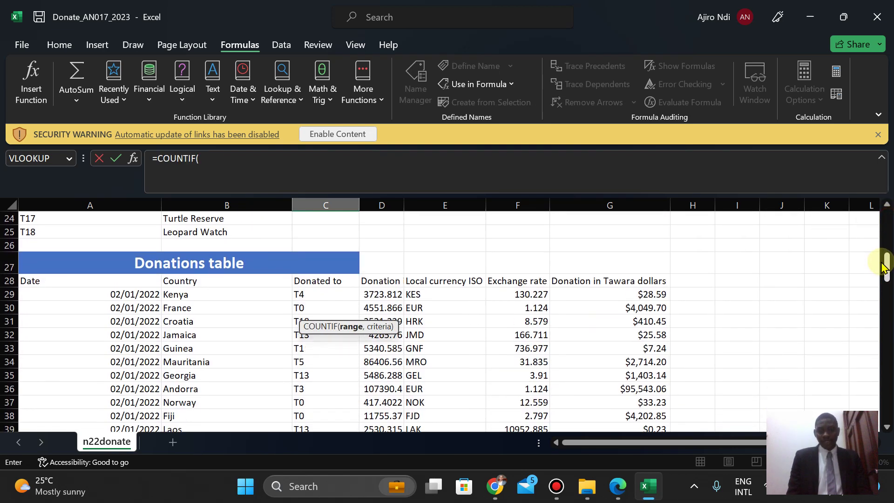
{"action": "left_click", "coordinate": [306, 292]}
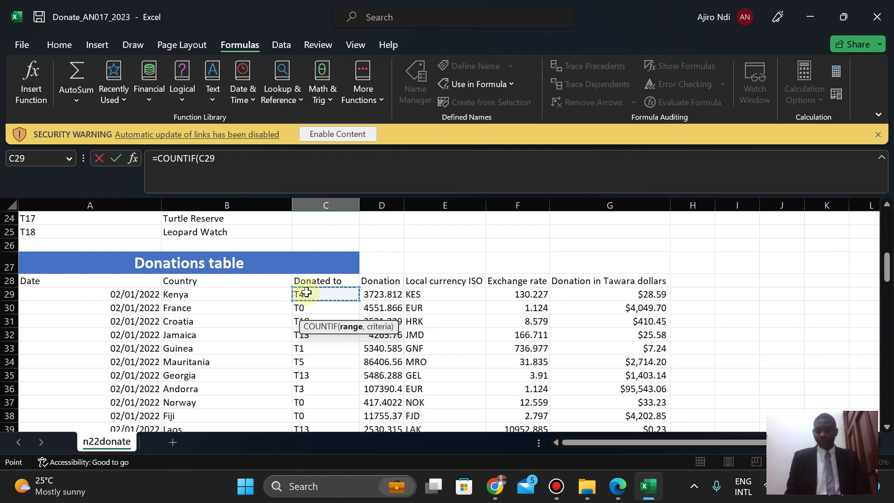
{"action": "scroll", "coordinate": [309, 291], "scroll_direction": "down", "scroll_amount": 20}
{"action": "left_click_drag", "start_coordinate": [306, 292], "coordinate": [326, 421]}
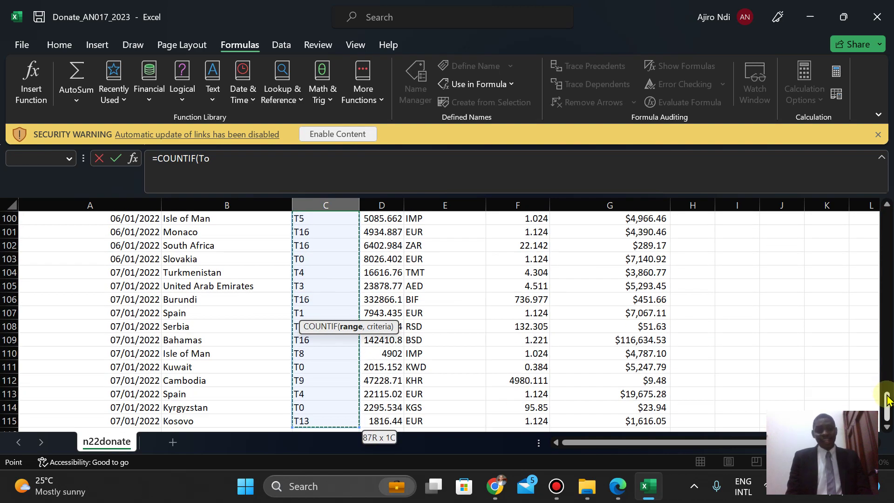
- Complete the COUNTIF formula in C7 with the project code in A7 as the criterion, giving =COUNTIF(To,A7)
{"action": "left_click_drag", "start_coordinate": [886, 399], "coordinate": [886, 207]}
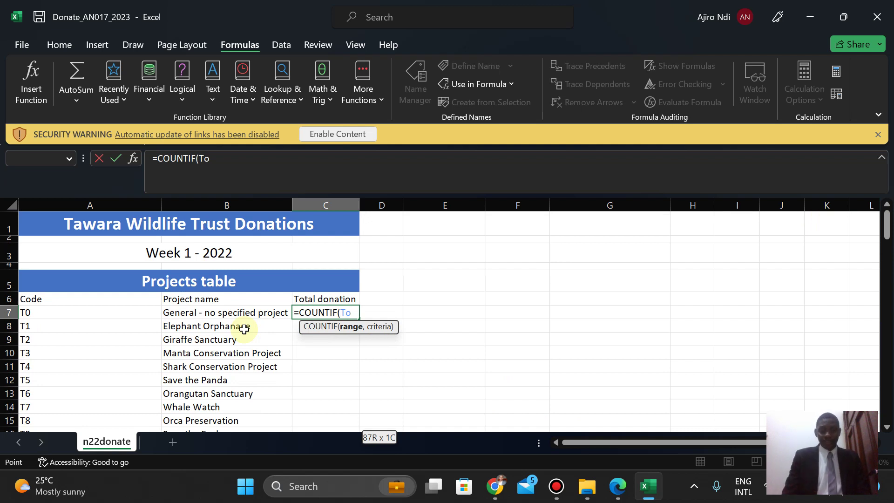
{"action": "type", "text": ",m"}
{"action": "key", "text": "BackSpace"}
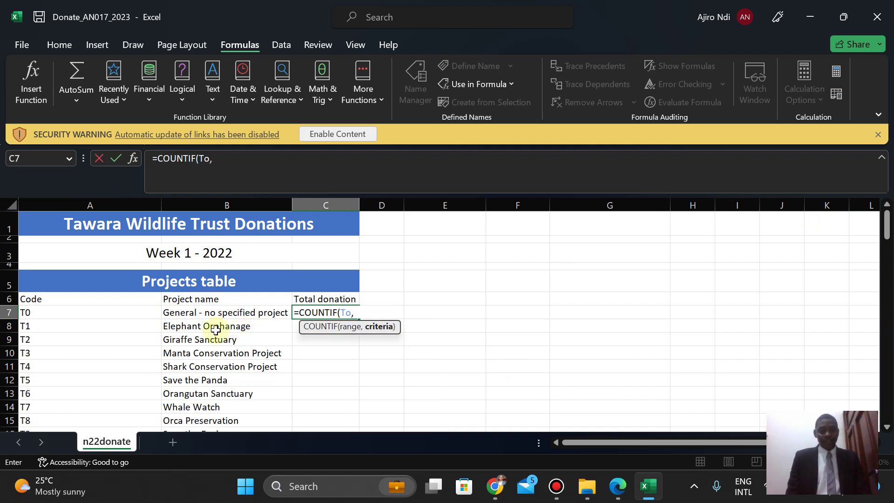
{"action": "left_click", "coordinate": [33, 315]}
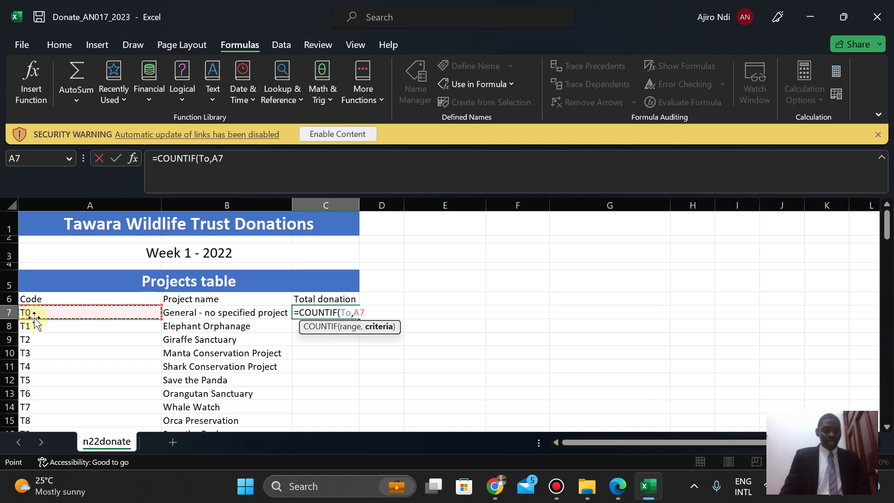
{"action": "type", "text": ")"}
{"action": "key", "text": "Return"}
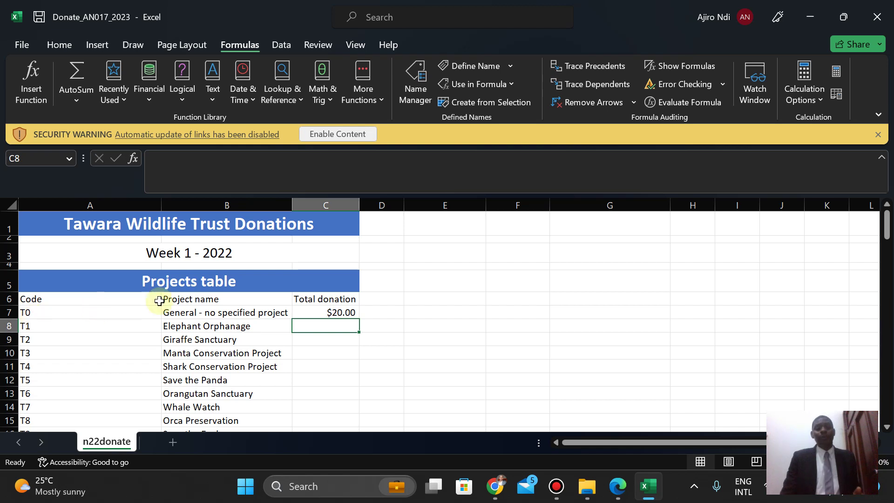
- Check the number format of cell C7 without changing it, and delete the cell's COUNTIF formula
{"action": "left_click", "coordinate": [313, 311]}
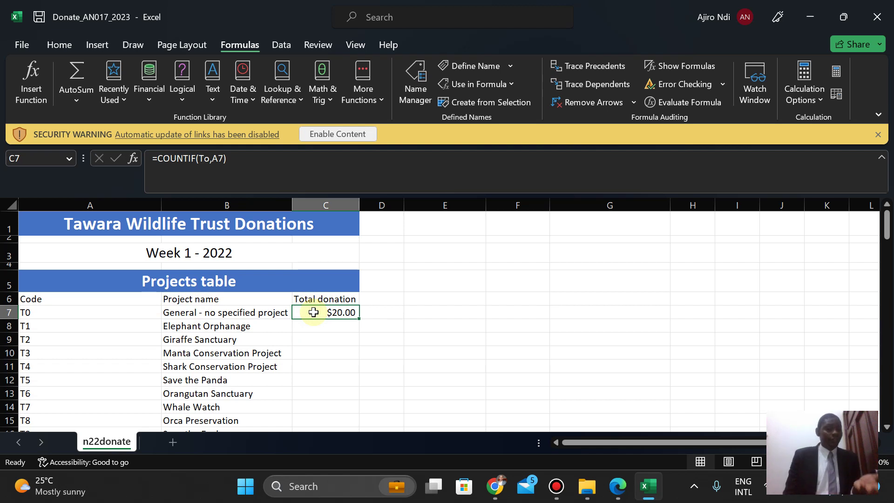
{"action": "left_click", "coordinate": [58, 45]}
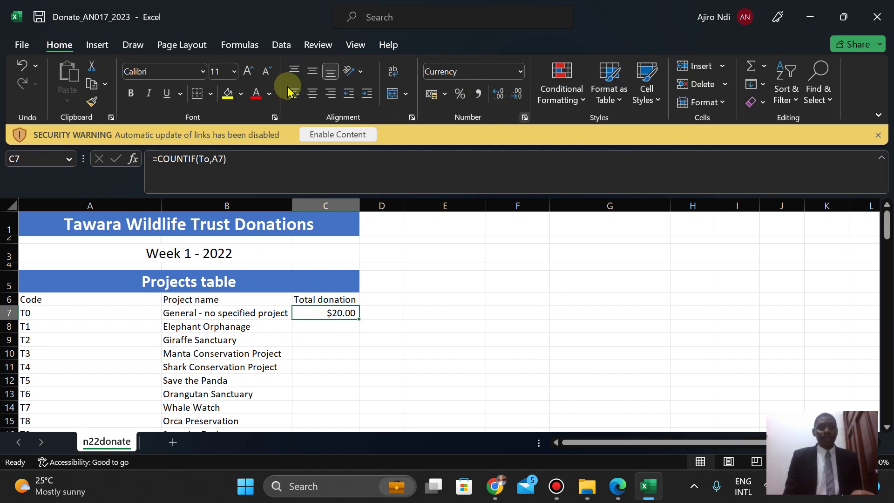
{"action": "key", "text": "ctrl+1"}
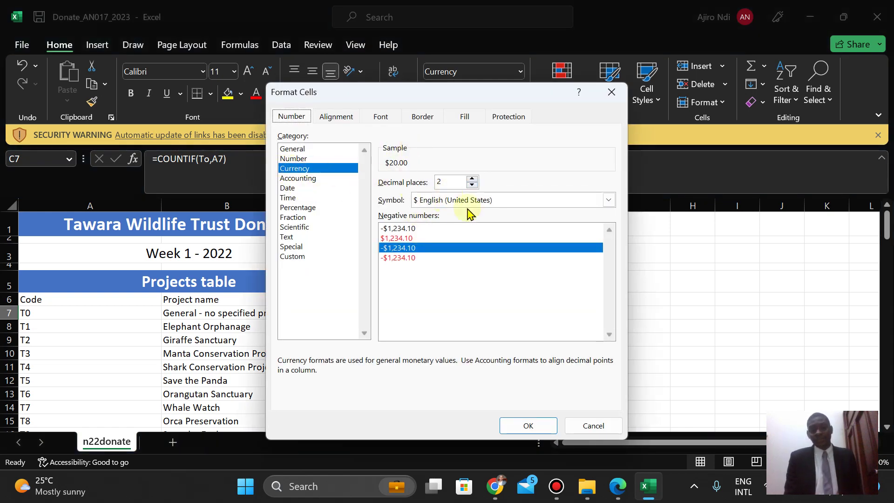
{"action": "left_click", "coordinate": [576, 434]}
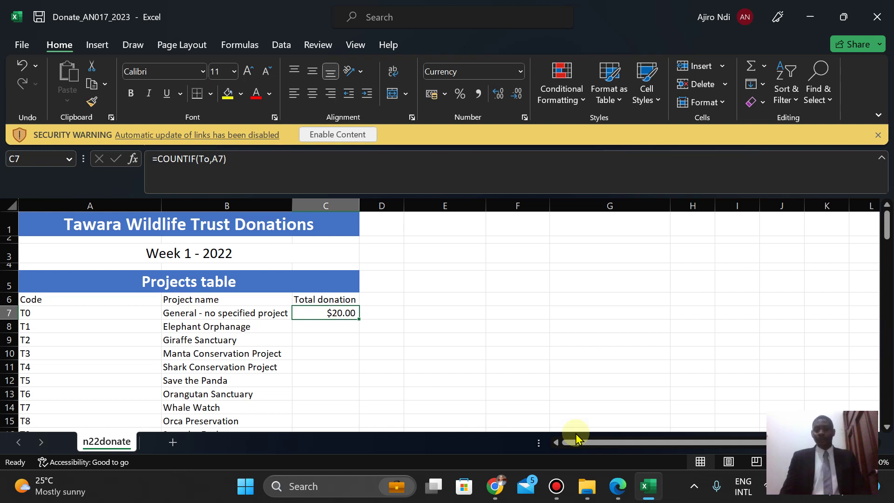
{"action": "key", "text": "Delete"}
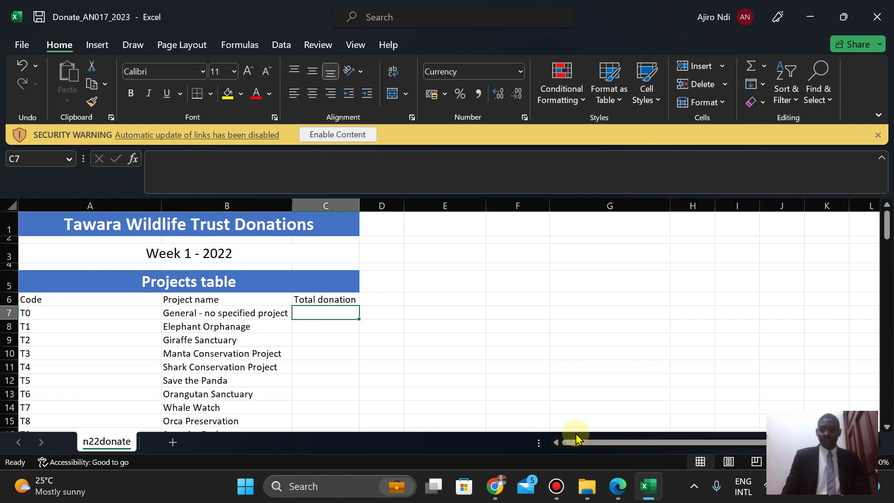
- Start a SUMIF formula in cell C7 with the Donated to entries in C29:C115, named To, as its range
{"action": "type", "text": "="}
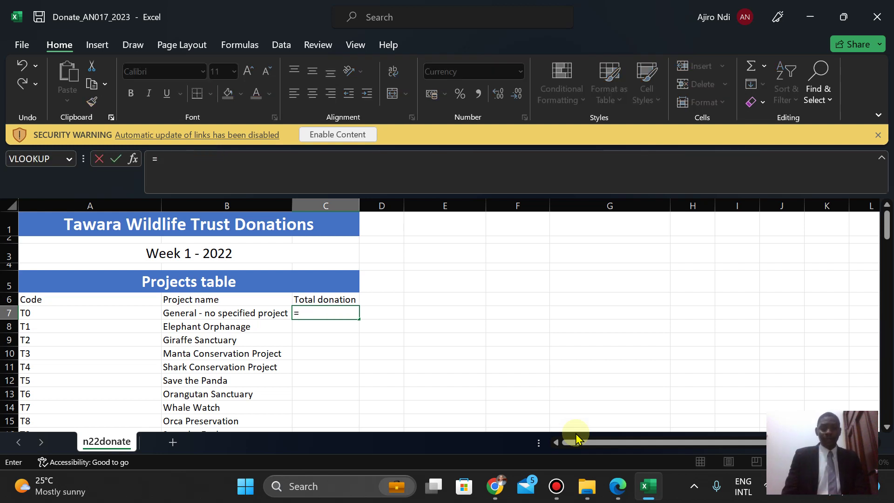
{"action": "type", "text": "sum"}
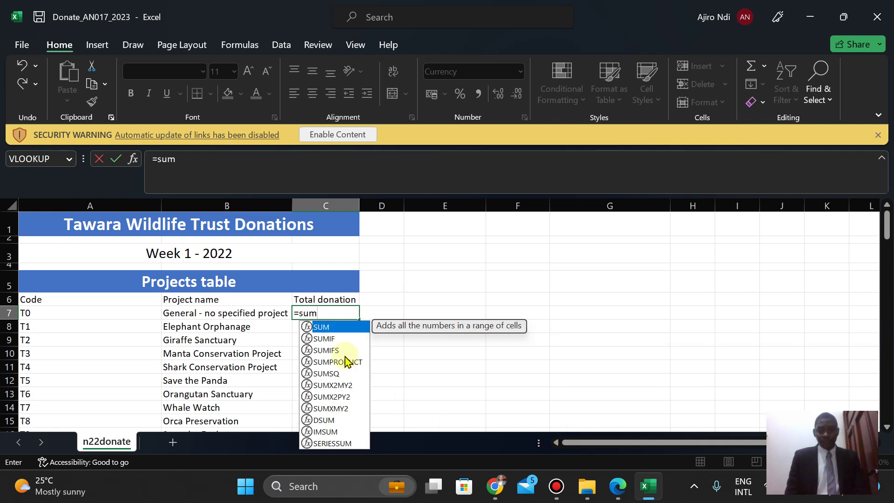
{"action": "double_click", "coordinate": [330, 338]}
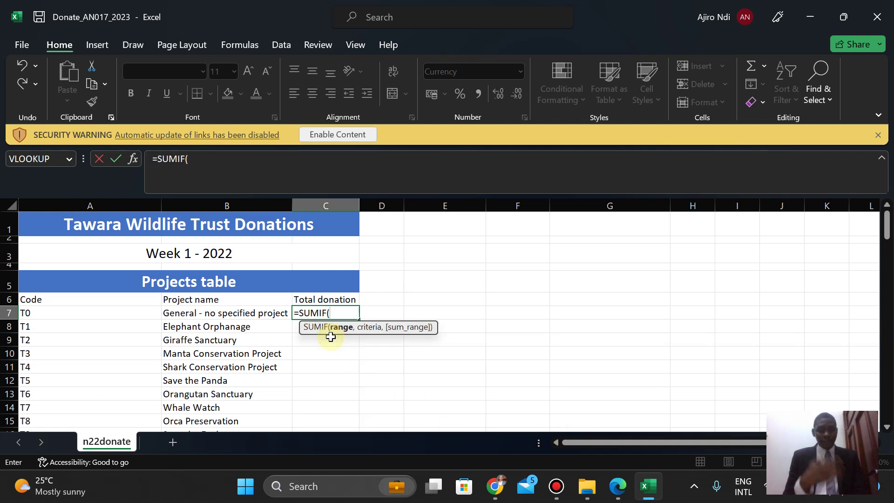
{"action": "left_click_drag", "start_coordinate": [887, 226], "coordinate": [887, 277]}
{"action": "left_click", "coordinate": [300, 255]}
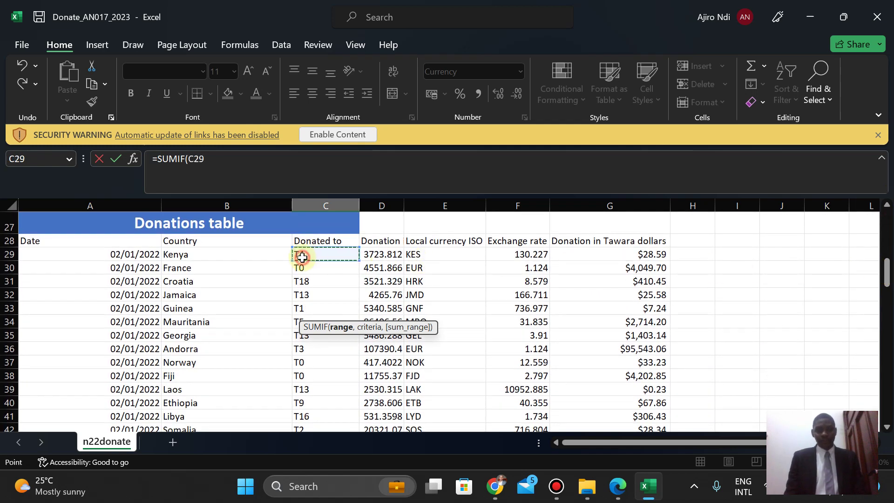
{"action": "key", "text": "ctrl+shift+Down"}
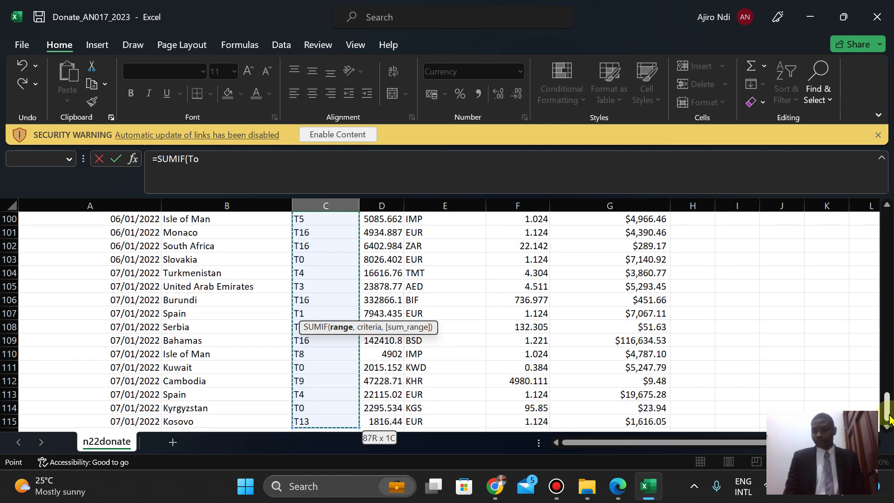
{"action": "left_click_drag", "start_coordinate": [887, 407], "coordinate": [886, 226]}
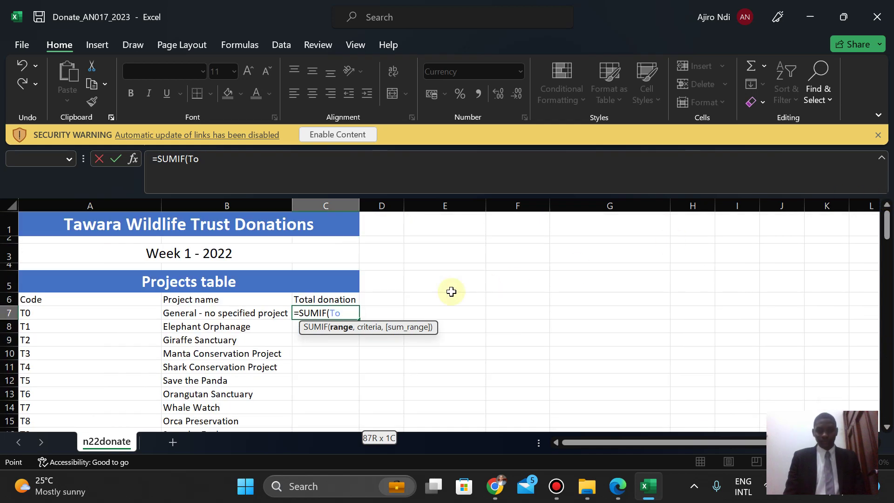
- Complete the SUMIF formula in C7 with criterion A7 and the Tawara dollar donations as sum range, giving =SUMIF(To,A7,Amount)
{"action": "type", "text": ","}
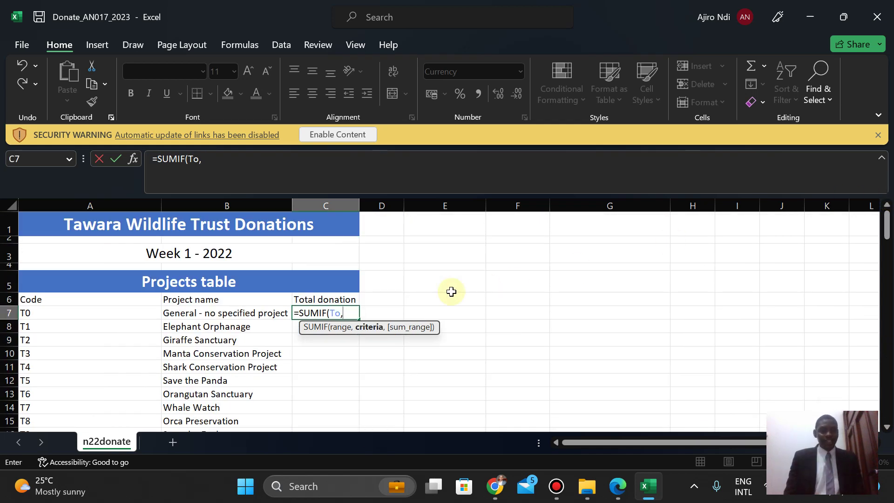
{"action": "left_click", "coordinate": [35, 315]}
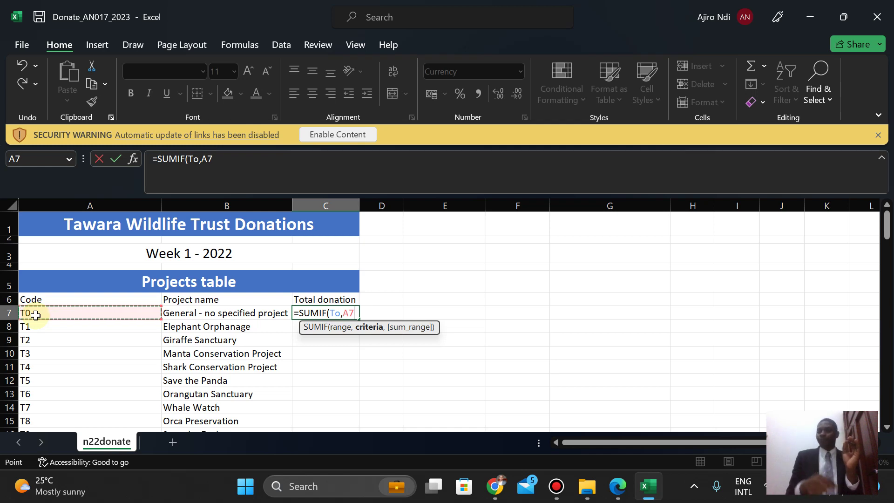
{"action": "type", "text": ","}
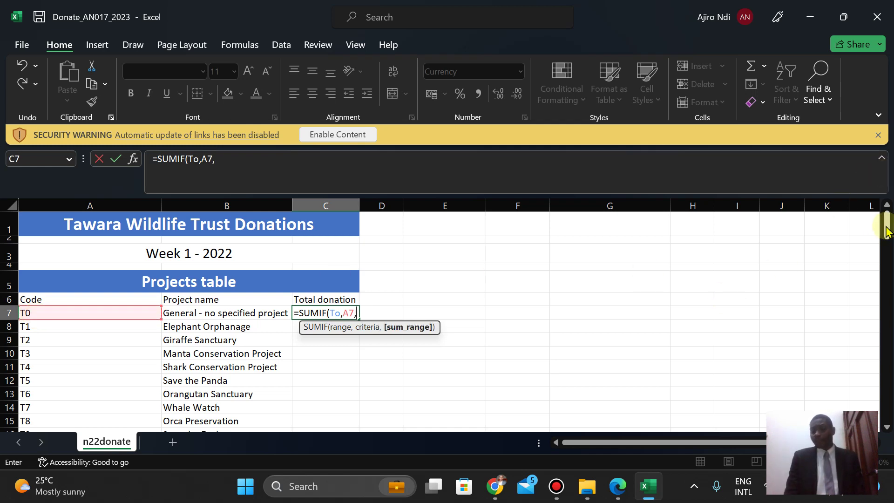
{"action": "left_click_drag", "start_coordinate": [887, 231], "coordinate": [887, 273]}
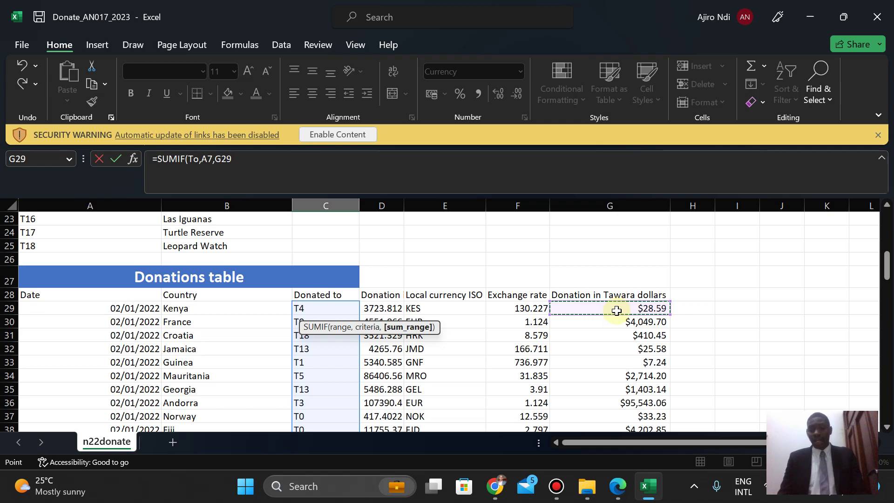
{"action": "key", "text": "ctrl+shift+Down"}
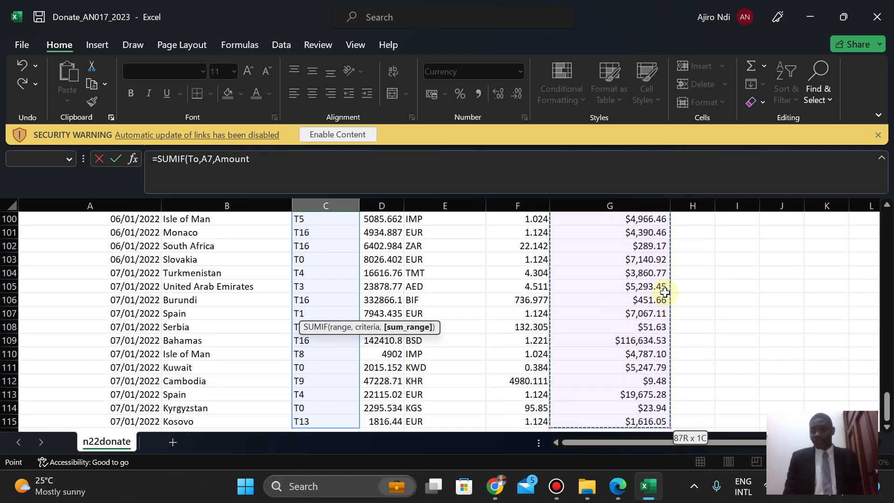
{"action": "left_click", "coordinate": [276, 158]}
{"action": "type", "text": ")"}
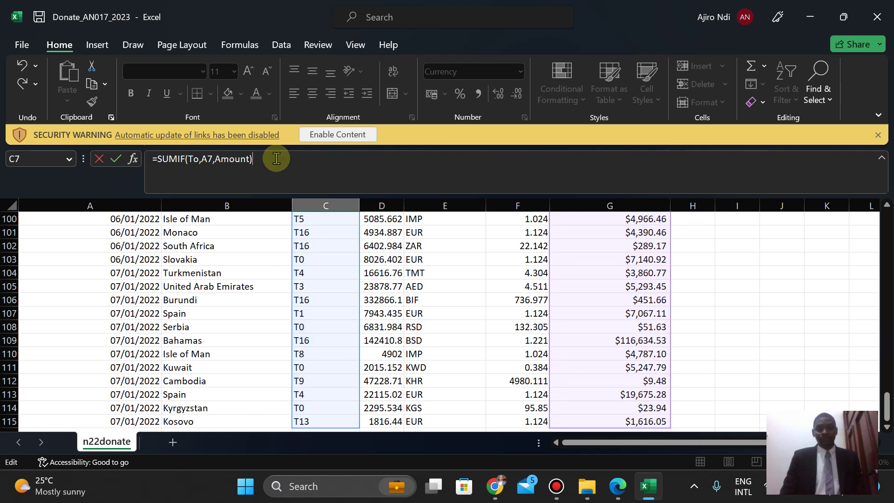
{"action": "left_click_drag", "start_coordinate": [886, 409], "coordinate": [880, 199]}
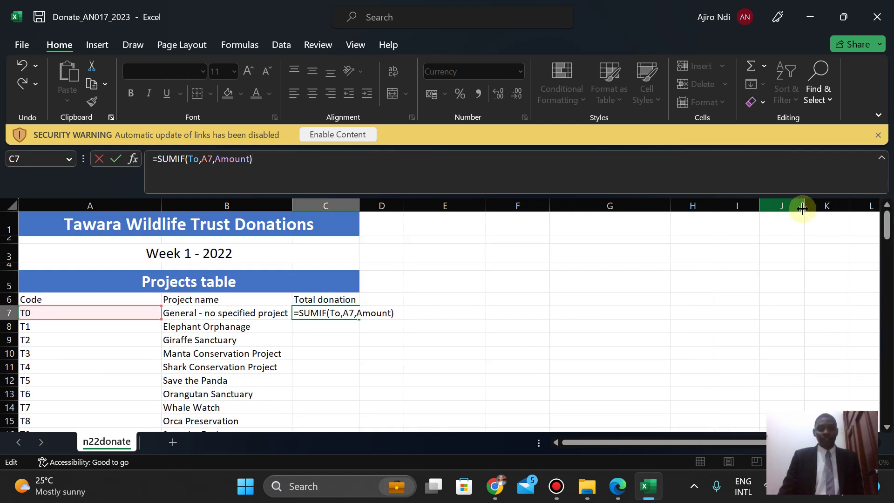
{"action": "key", "text": "Return"}
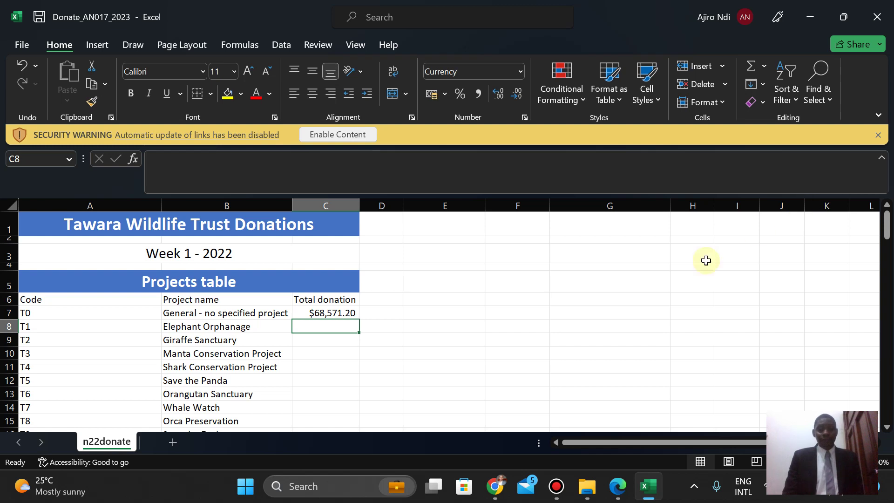
- Copy the SUMIF formula from C7 down the Total donation column to C21
{"action": "left_click", "coordinate": [349, 312]}
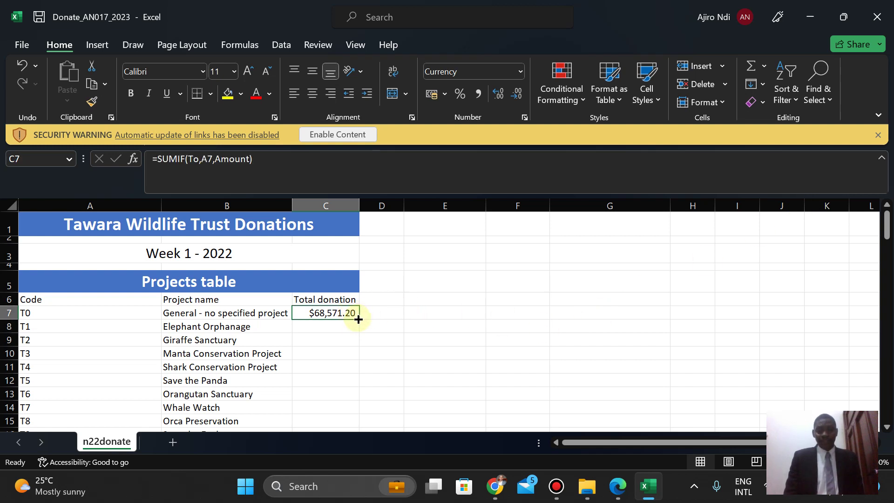
{"action": "left_click_drag", "start_coordinate": [888, 231], "coordinate": [887, 239]}
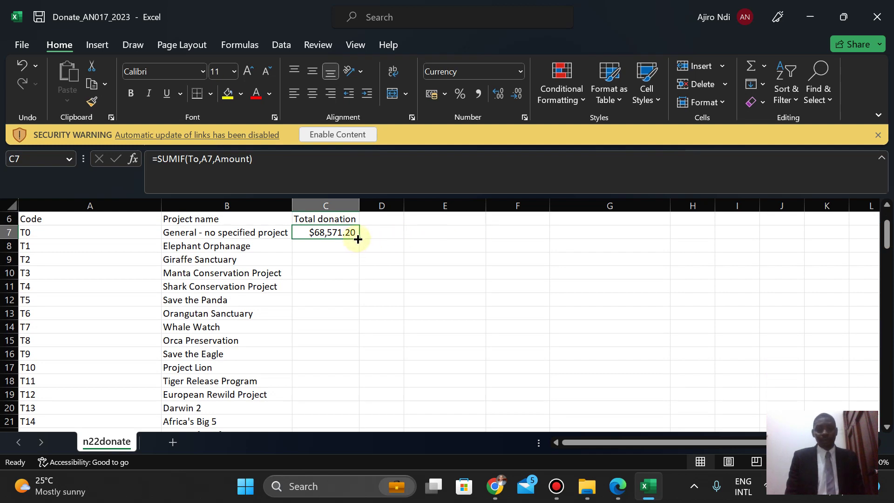
{"action": "left_click_drag", "start_coordinate": [357, 239], "coordinate": [347, 420]}
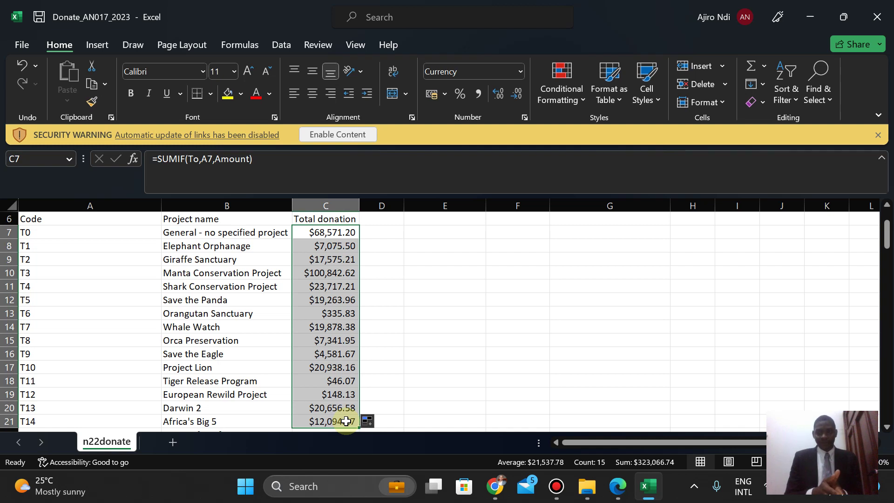
- Clear the Total donation formulas from C7:C21 and select cell C7 again
{"action": "key", "text": "Delete"}
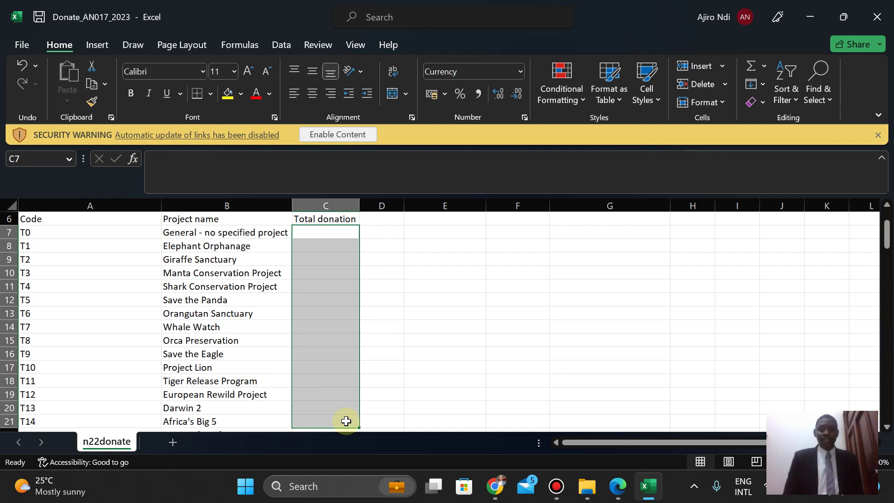
{"action": "left_click", "coordinate": [440, 250]}
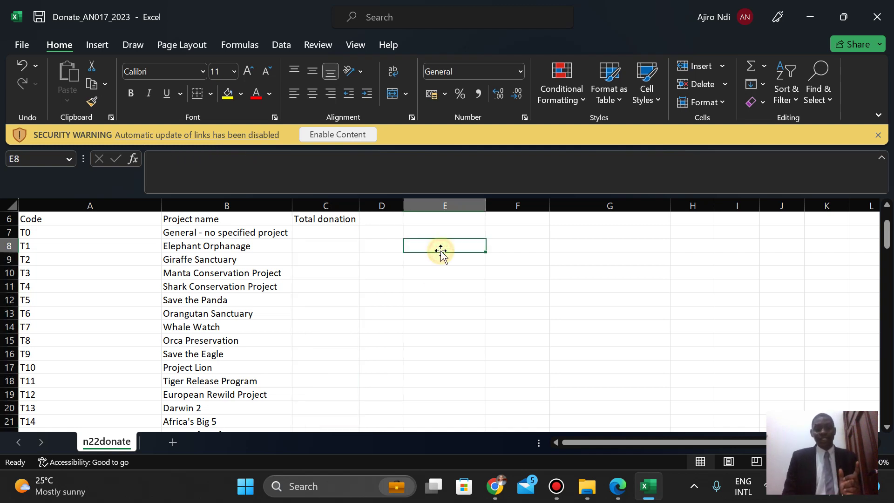
{"action": "left_click", "coordinate": [319, 232]}
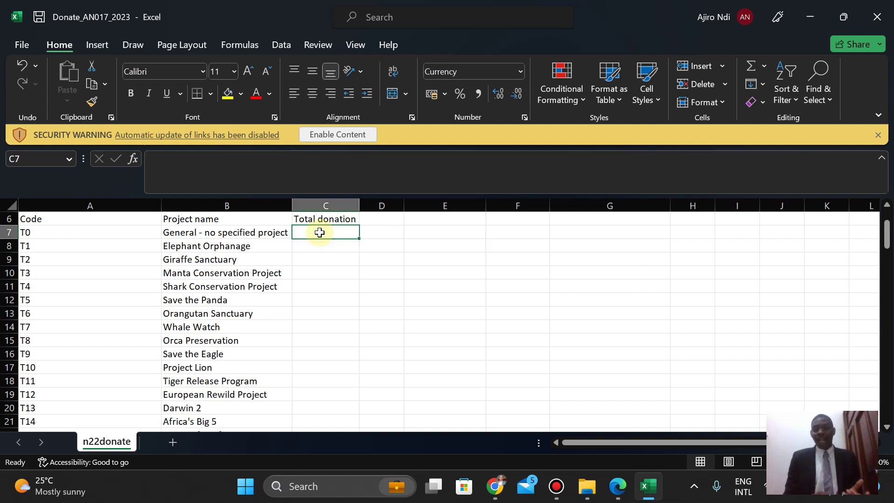
- Start an AVERAGEIF formula in cell C7 with the Donated to entries in C29:C115, named To, as its range
{"action": "type", "text": "=aver"}
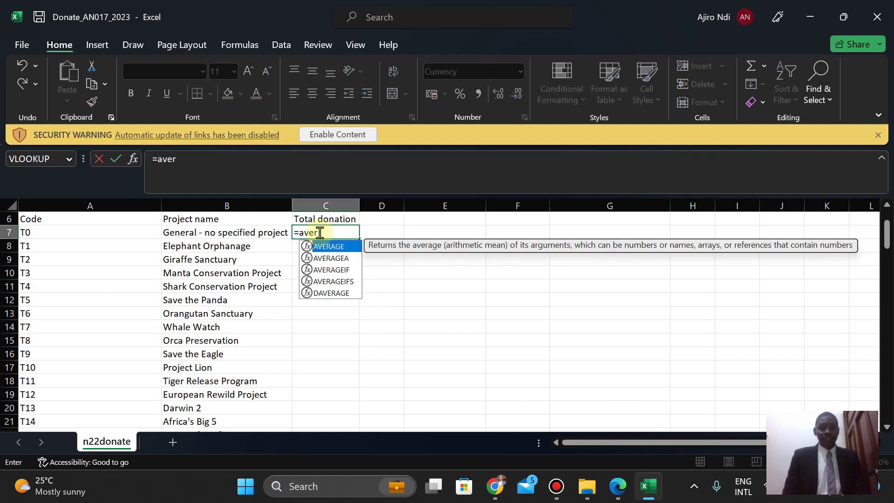
{"action": "double_click", "coordinate": [341, 269]}
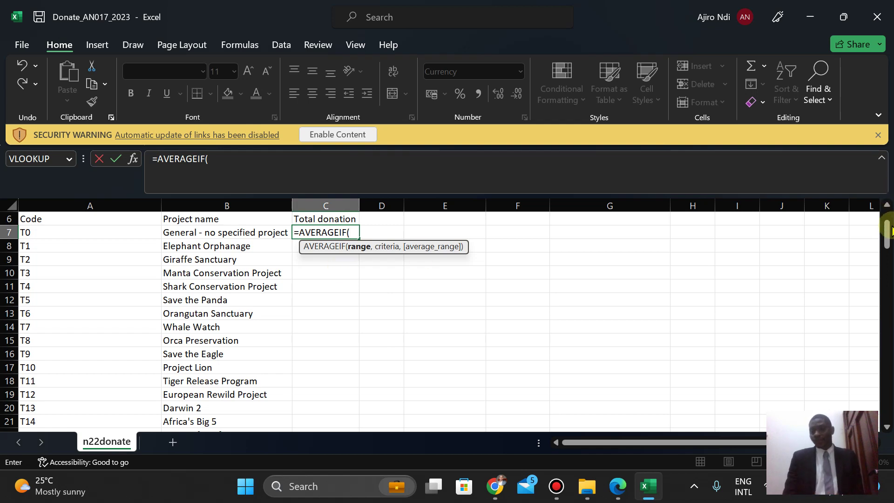
{"action": "left_click_drag", "start_coordinate": [886, 235], "coordinate": [886, 262]}
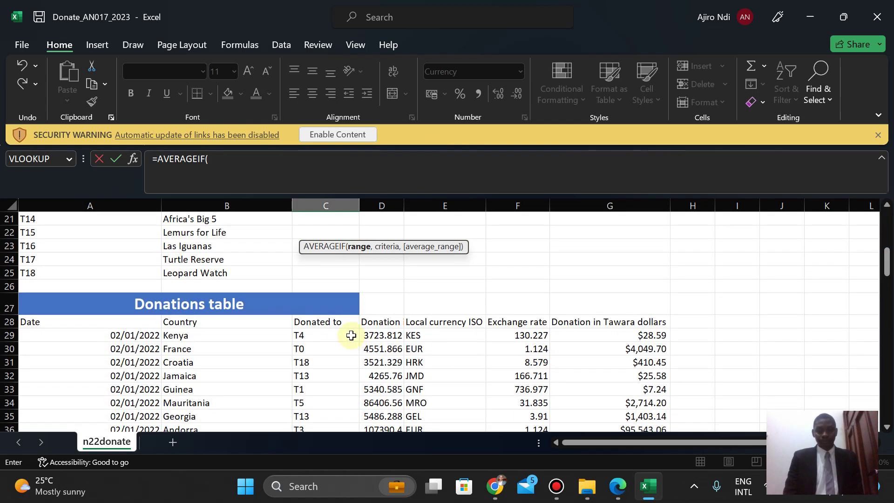
{"action": "left_click", "coordinate": [330, 337]}
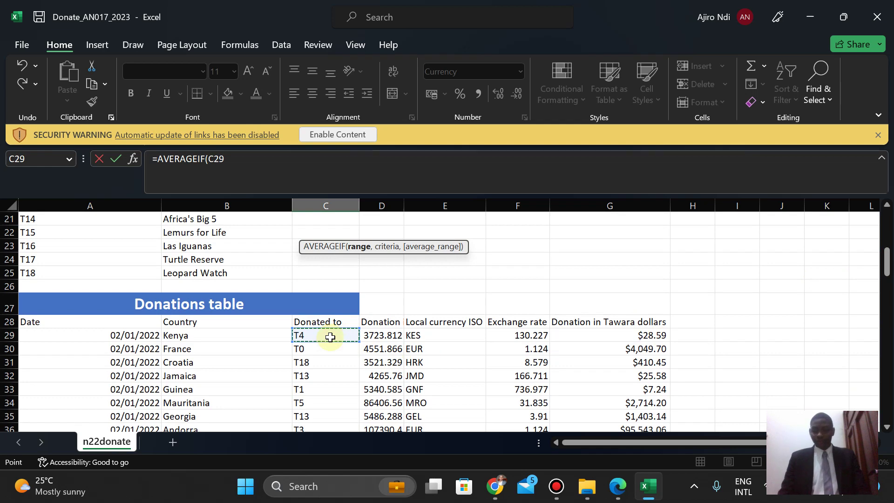
{"action": "key", "text": "ctrl+shift+Down"}
{"action": "scroll", "coordinate": [887, 294], "scroll_direction": "down", "scroll_amount": 1}
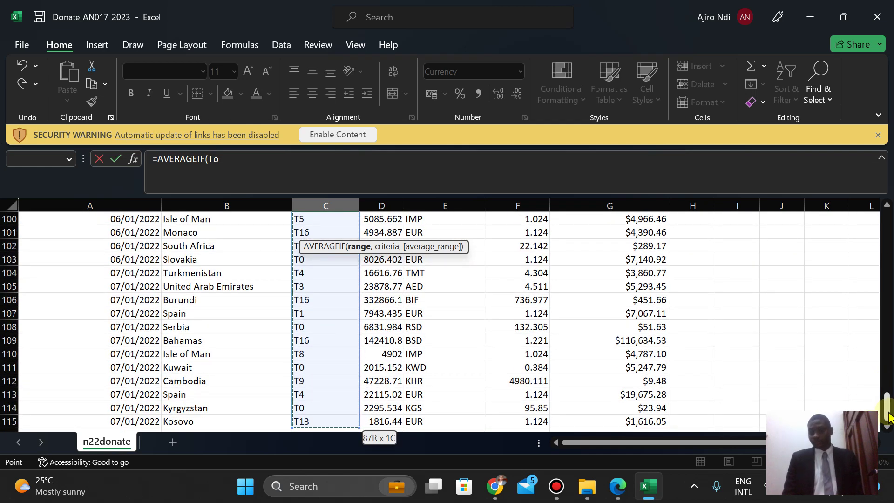
- Complete the AVERAGEIF formula in C7 with criterion A7 and the Tawara dollar donations as average range, giving =AVERAGEIF(To,A7,Amount)
{"action": "left_click_drag", "start_coordinate": [886, 410], "coordinate": [889, 174]}
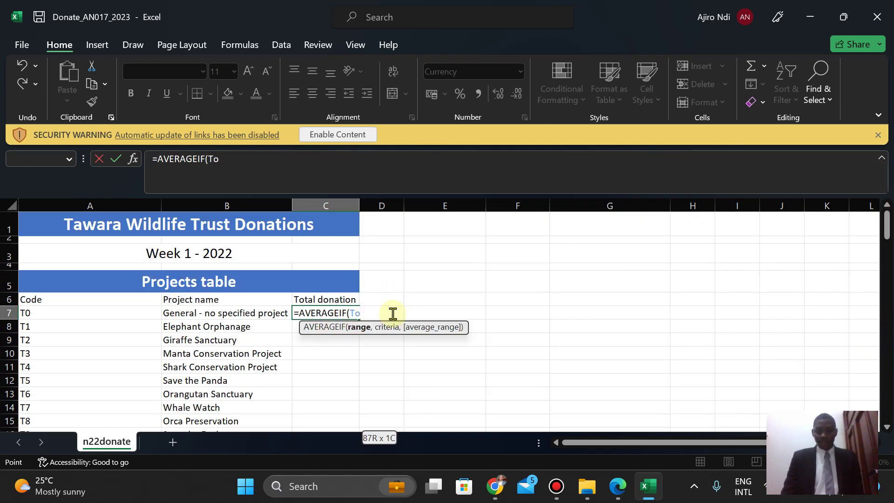
{"action": "type", "text": ","}
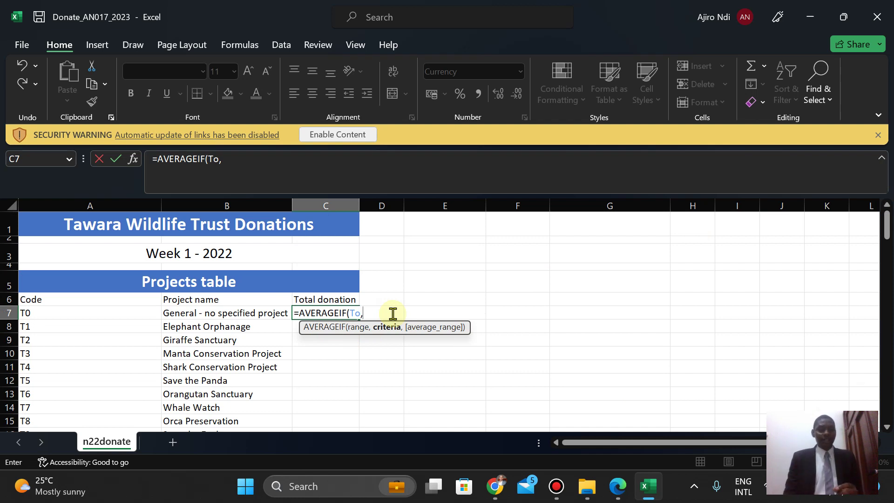
{"action": "left_click", "coordinate": [44, 313]}
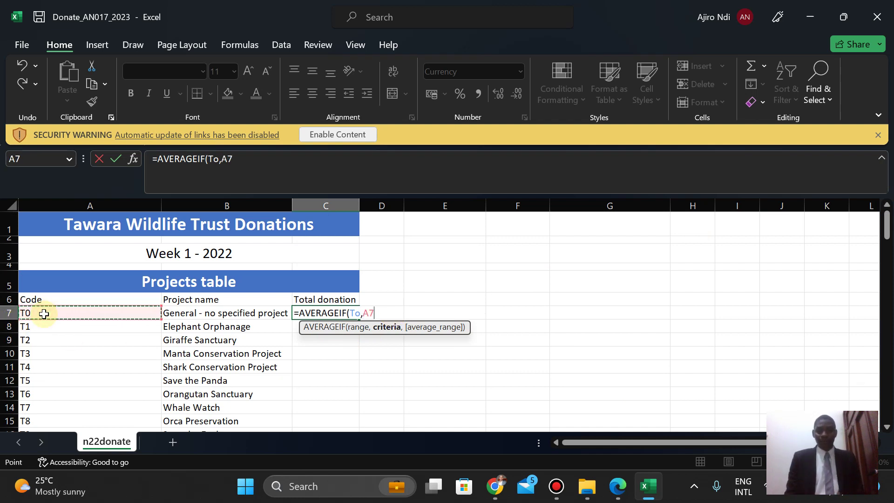
{"action": "type", "text": ","}
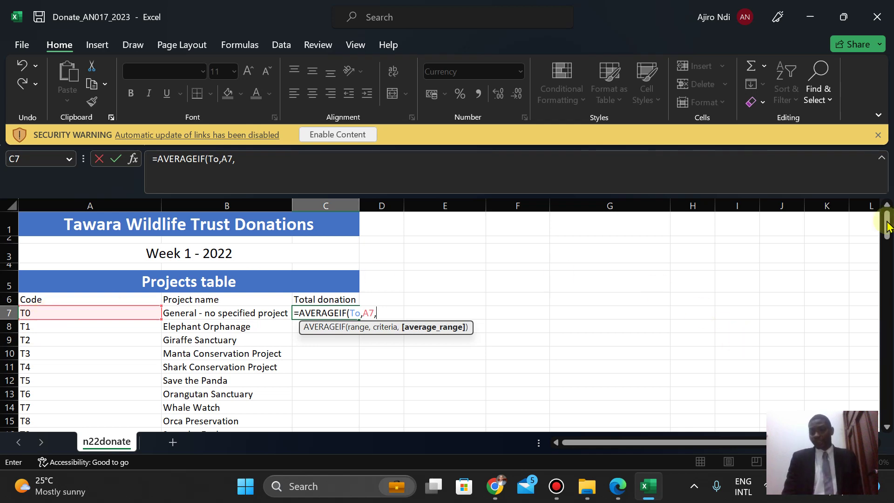
{"action": "left_click_drag", "start_coordinate": [886, 223], "coordinate": [885, 268]}
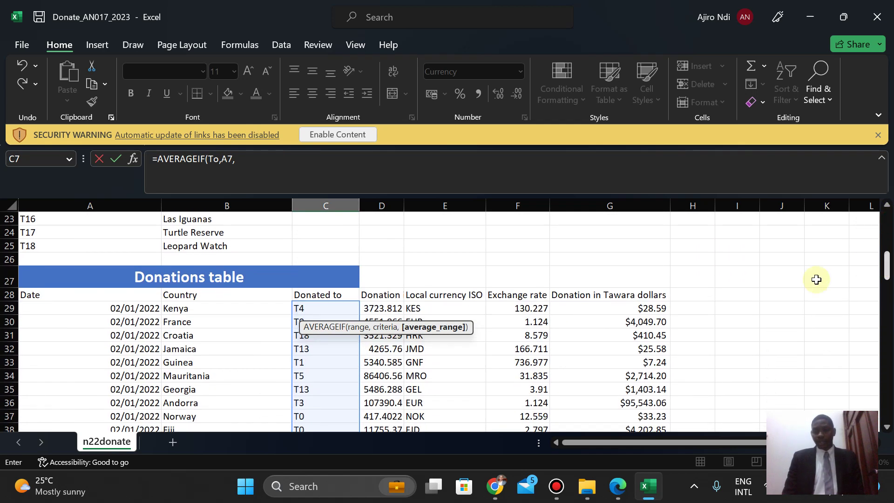
{"action": "left_click", "coordinate": [616, 311]}
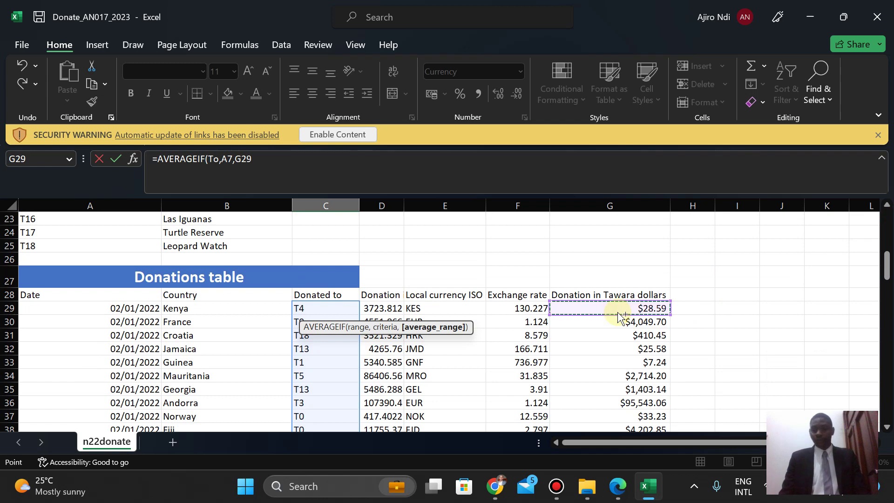
{"action": "key", "text": "ctrl+shift+Down"}
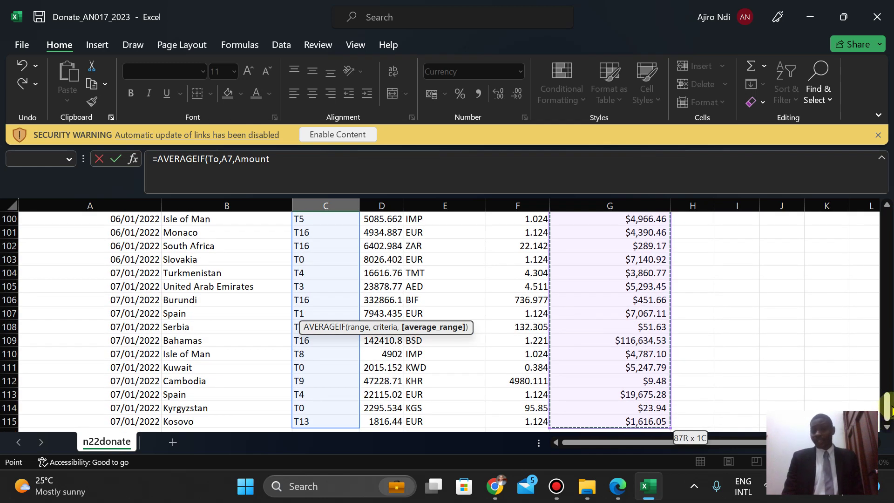
{"action": "left_click_drag", "start_coordinate": [885, 417], "coordinate": [885, 224]}
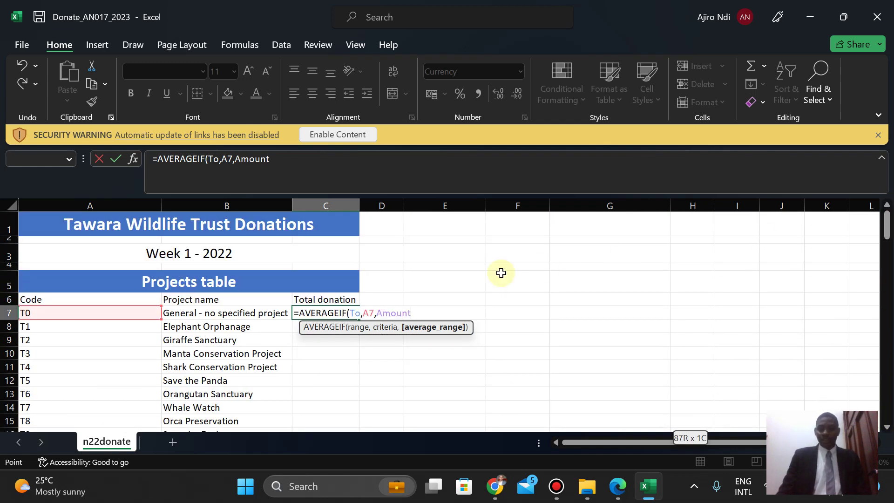
{"action": "type", "text": ")"}
{"action": "key", "text": "Return"}
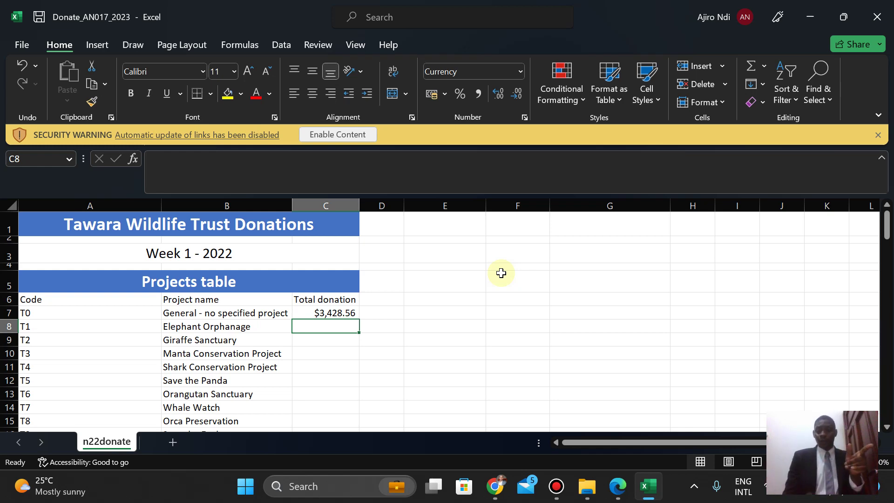
- Switch to the YouTube channel page in Chrome and browse the channel's videos sorted by Popular
{"action": "left_click", "coordinate": [495, 486]}
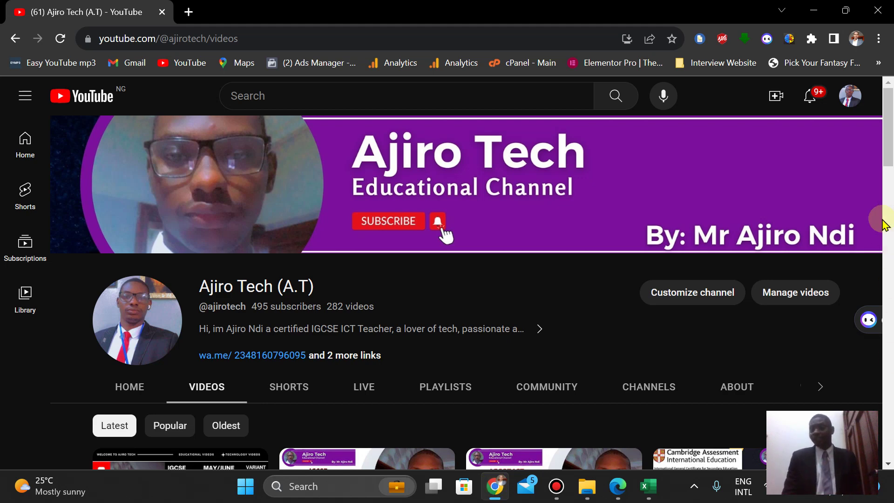
{"action": "left_click", "coordinate": [171, 425]}
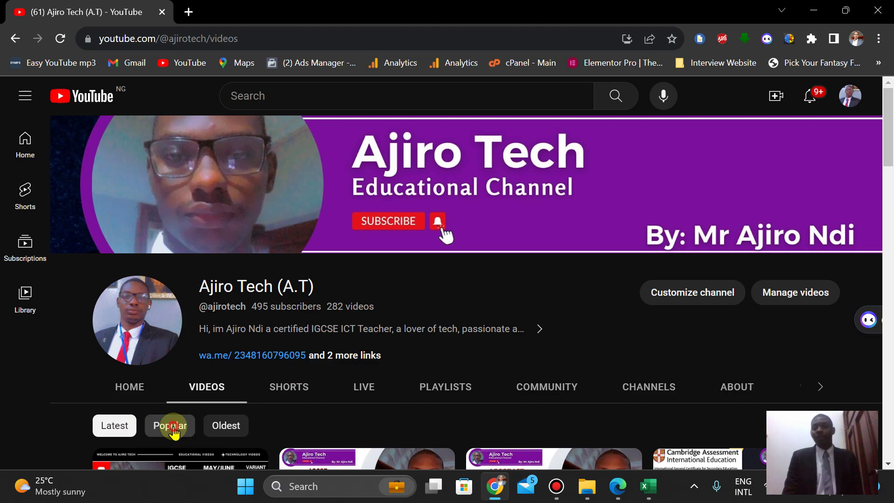
{"action": "scroll", "coordinate": [890, 135], "scroll_direction": "down", "scroll_amount": 5}
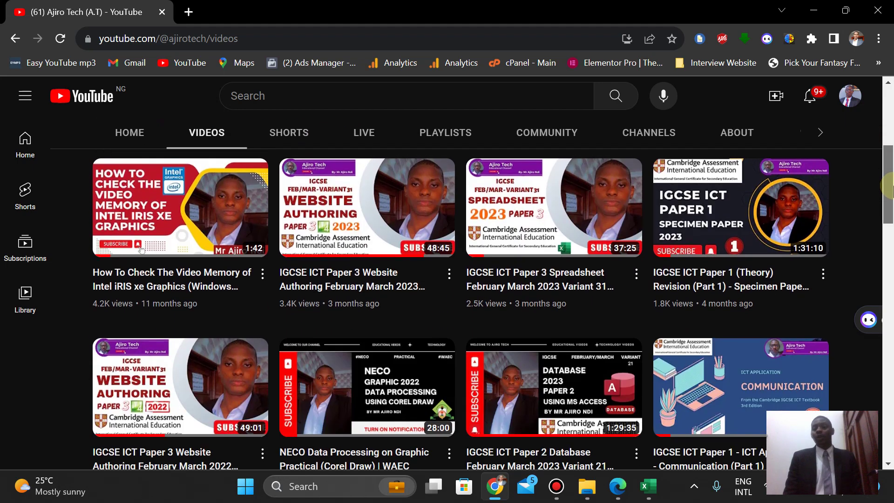
{"action": "scroll", "coordinate": [890, 133], "scroll_direction": "up", "scroll_amount": 5}
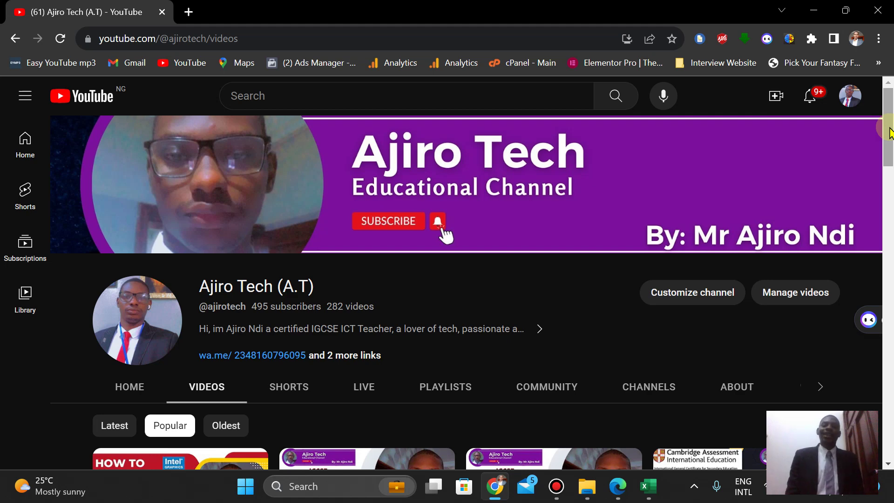
{"action": "mouse_move", "coordinate": [415, 7]}
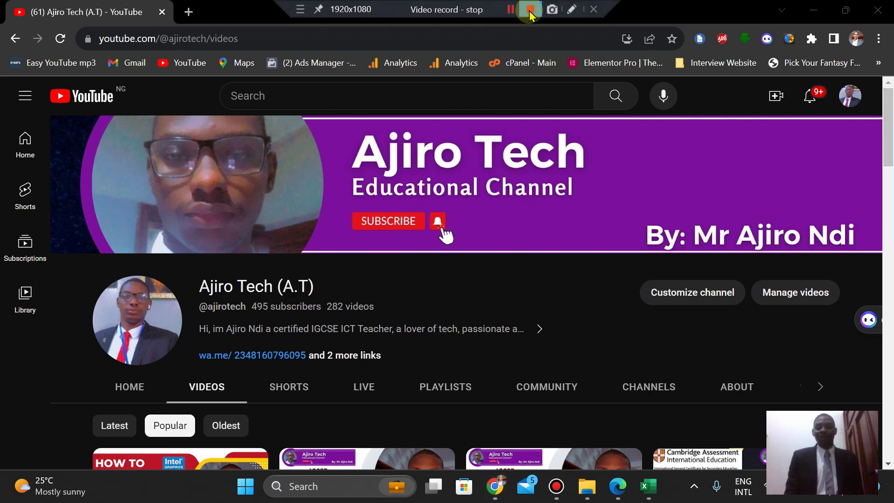